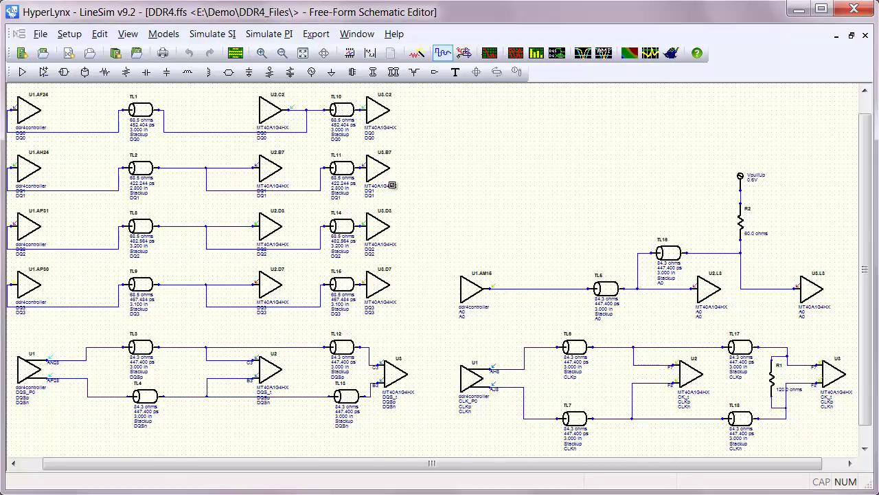
Launch the DDRx batch simulation wizard and import the DDR4.ddr setup file
left_click(206, 36)
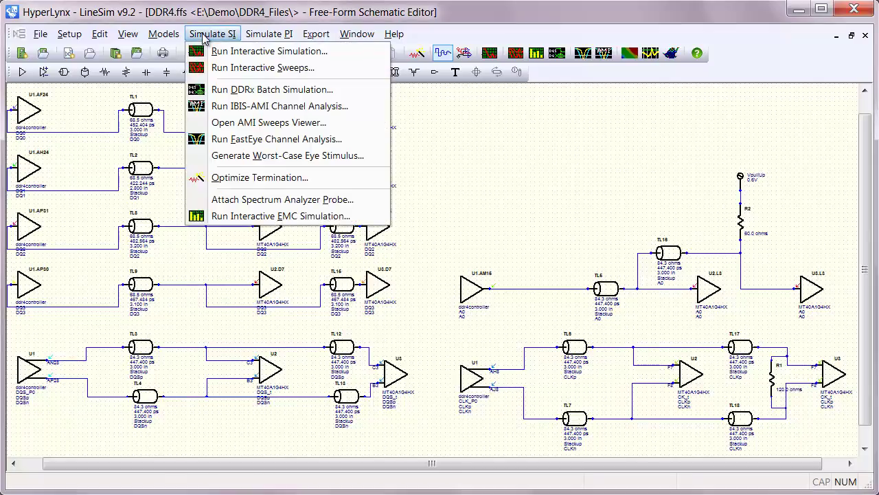
left_click(249, 89)
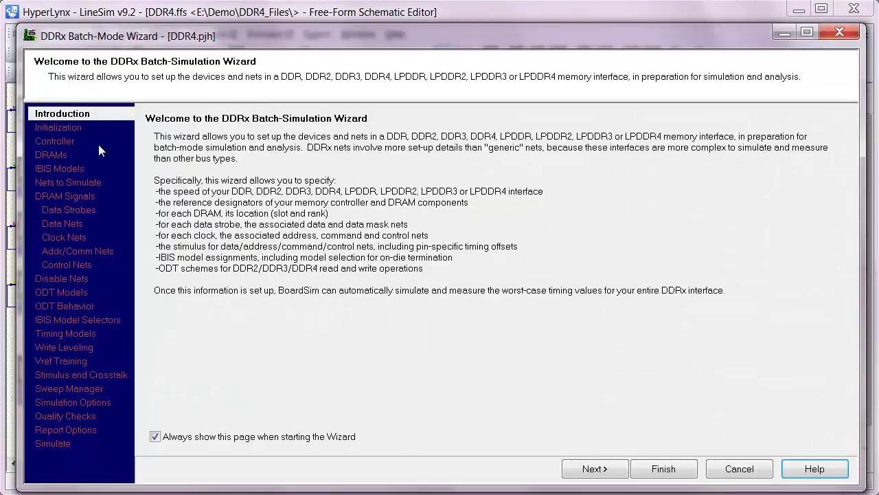
left_click(86, 128)
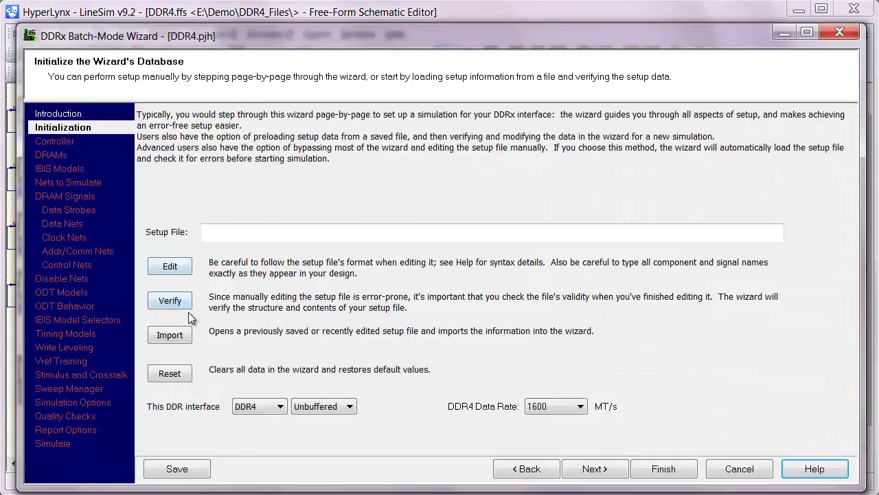
left_click(180, 338)
left_click(376, 200)
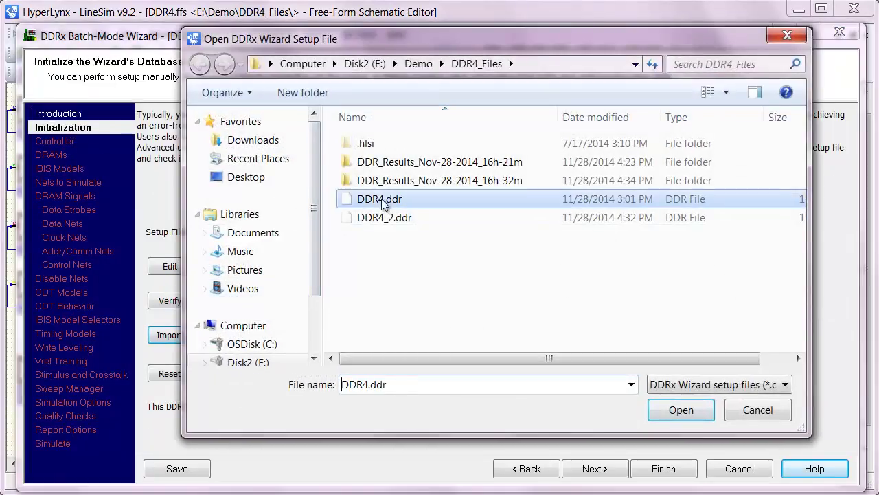
left_click(694, 411)
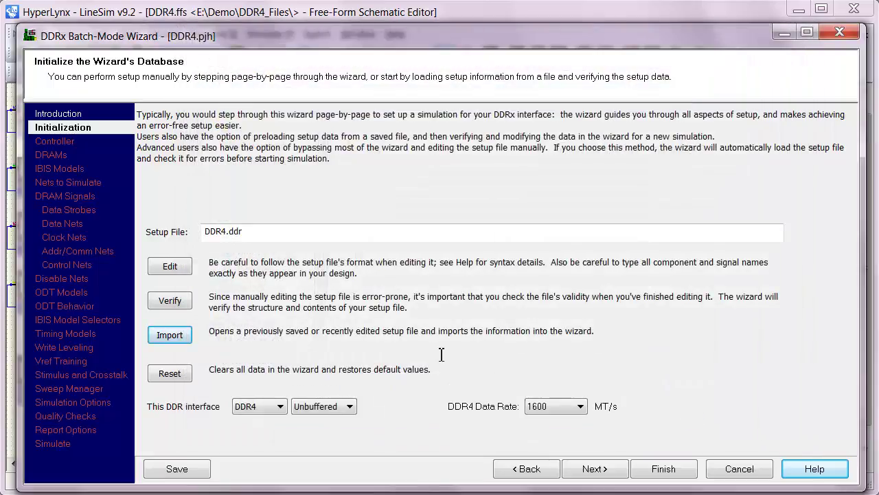
Keep DDR4 as the interface type and advance to the memory controller page
left_click(280, 407)
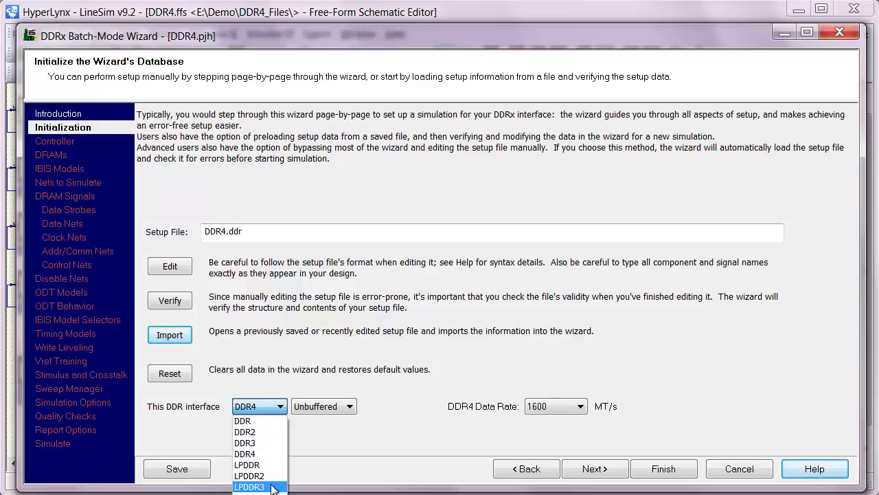
left_click(413, 414)
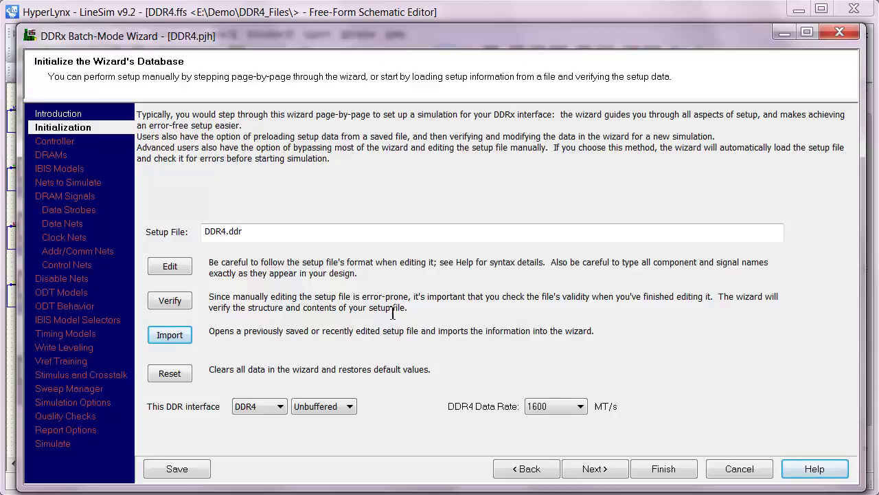
left_click(70, 142)
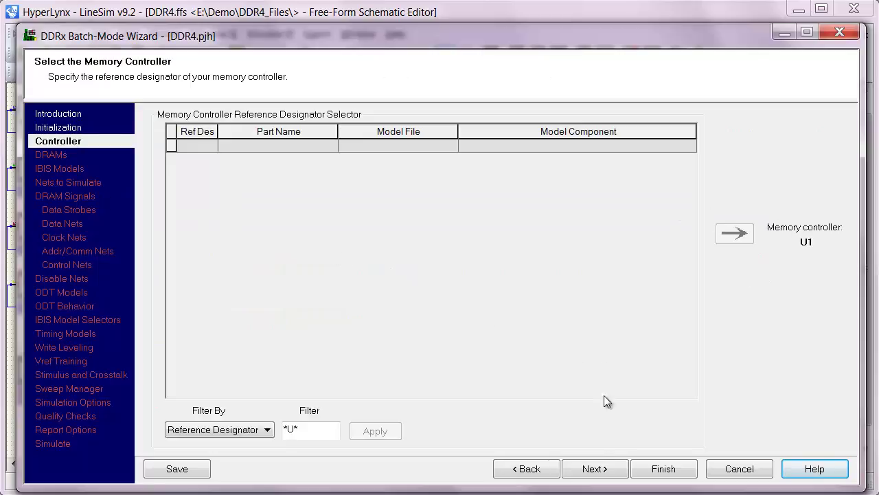
Page past the DRAM slots, IBIS models and nets-to-simulate pages to the U2/U3 signal summary
left_click(595, 469)
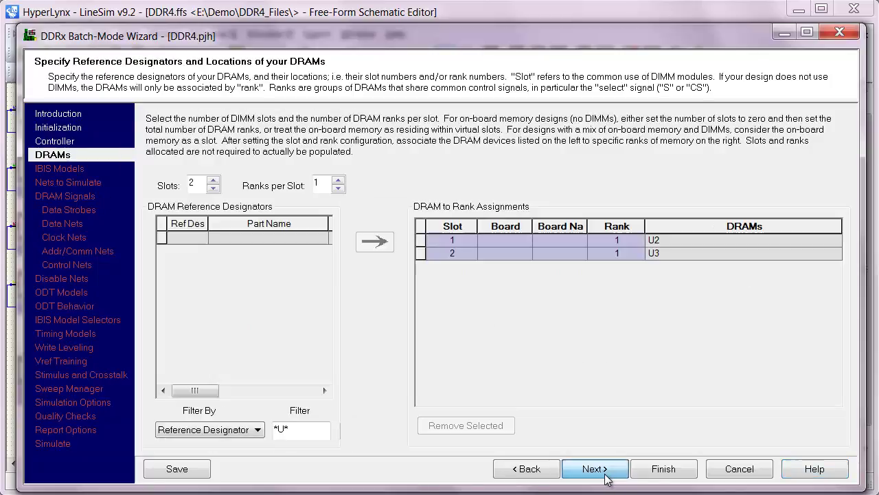
left_click(595, 468)
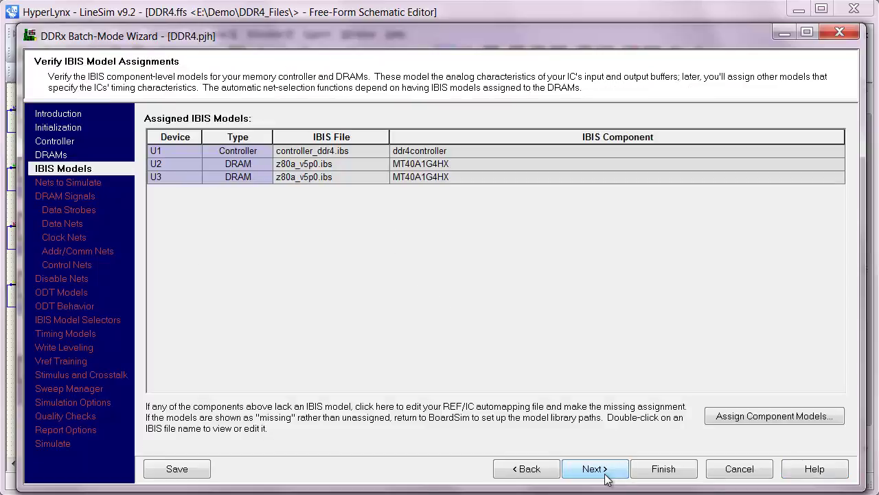
left_click(605, 474)
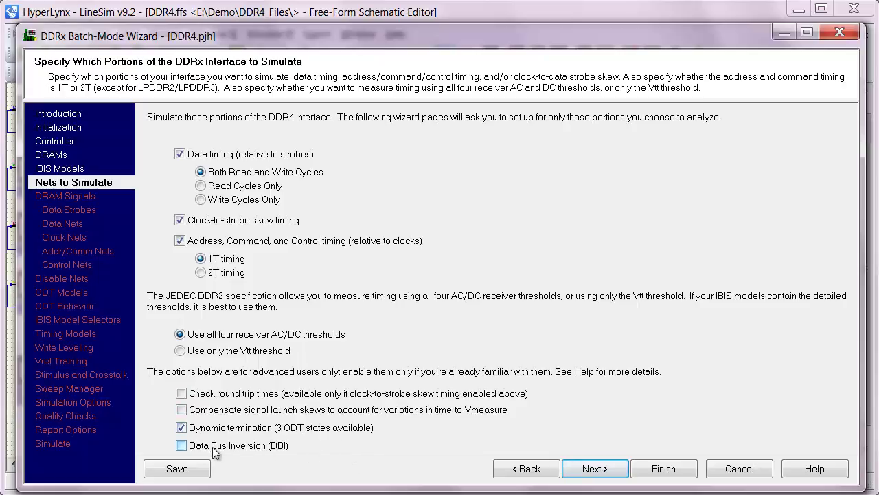
mouse_move(213, 451)
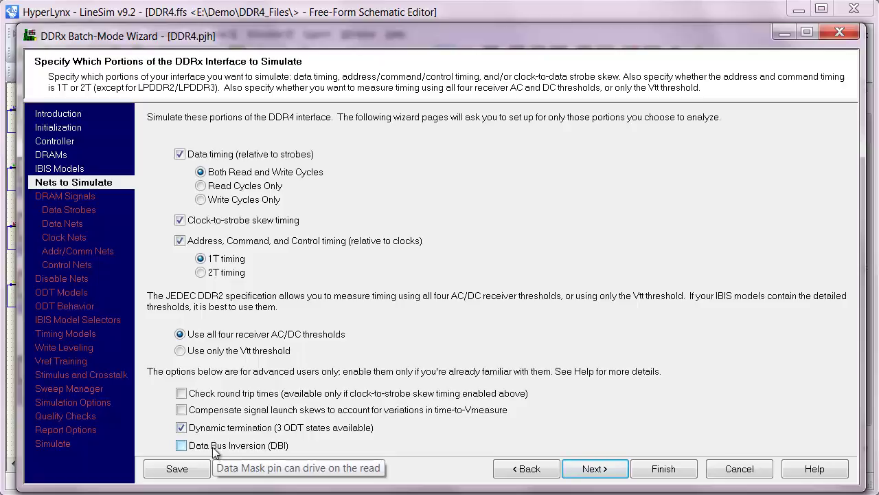
left_click(615, 470)
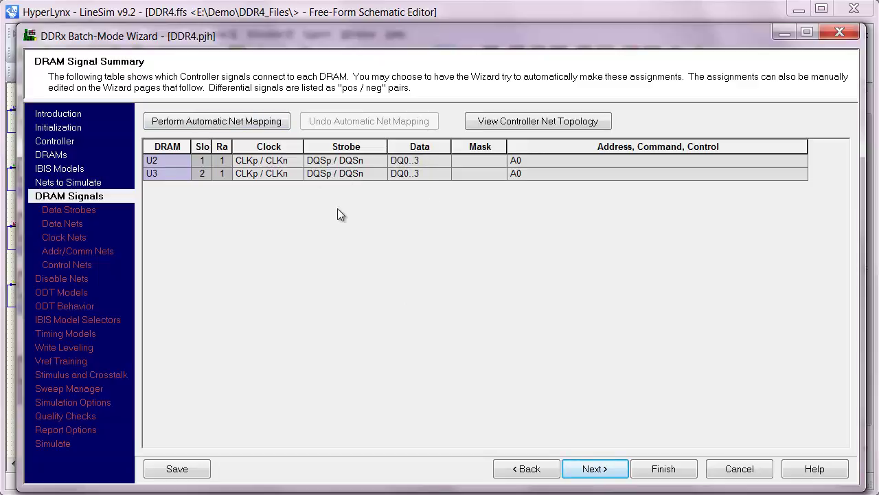
Advance past the strobe, data, clock, address, control and disable-net pages to the ODT Models page
left_click(594, 470)
left_click(593, 470)
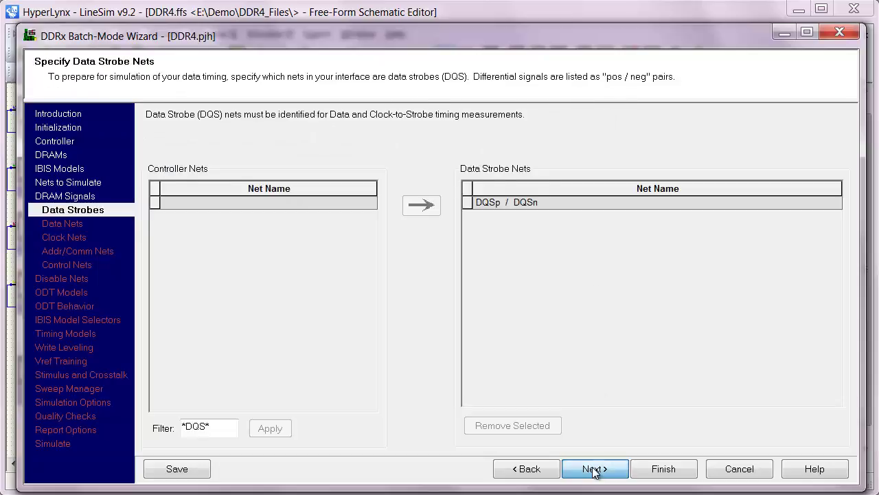
left_click(594, 470)
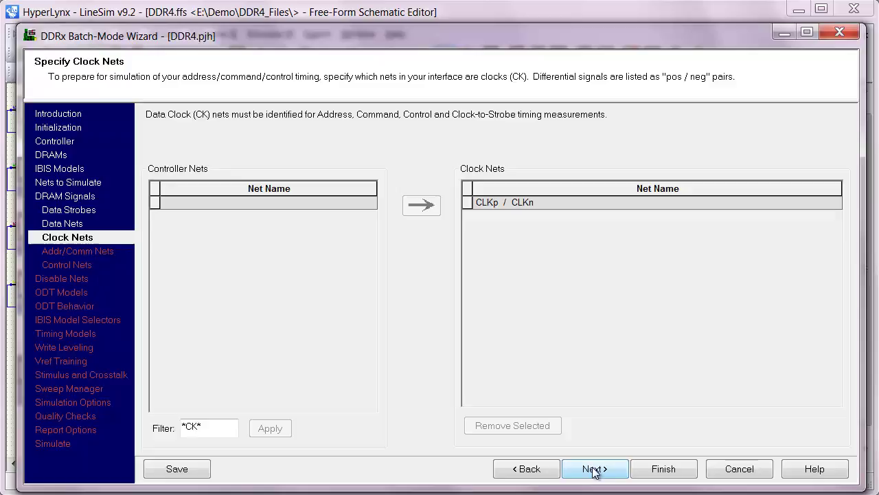
left_click(593, 470)
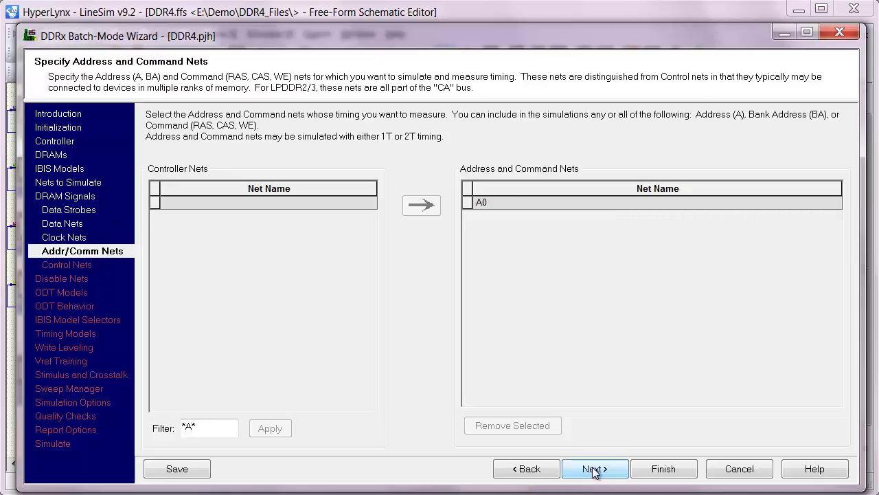
left_click(594, 470)
left_click(593, 470)
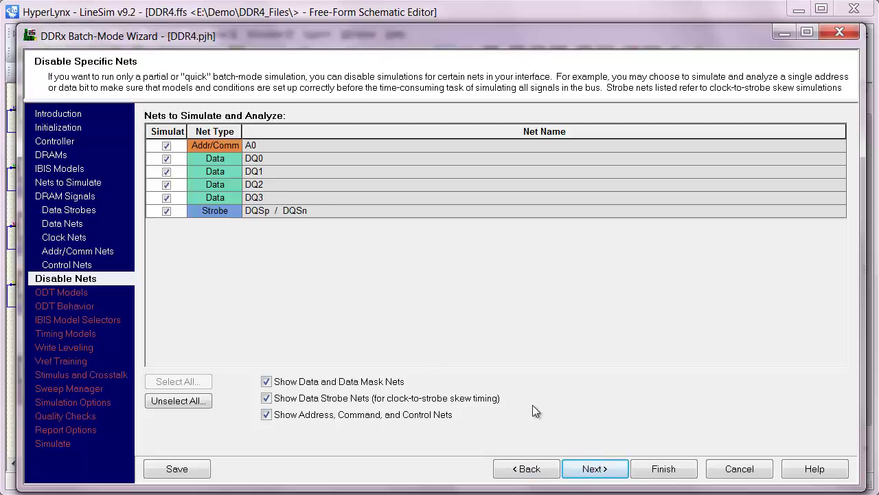
left_click(594, 471)
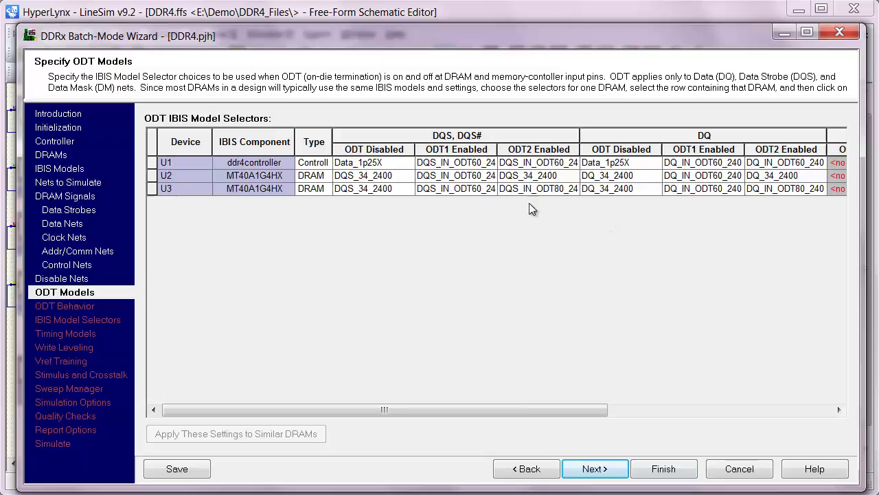
Widen the DQS and DQ ODT1/ODT2 Enabled columns, then show the ODT Behavior page
left_click_drag(497, 147, 519, 148)
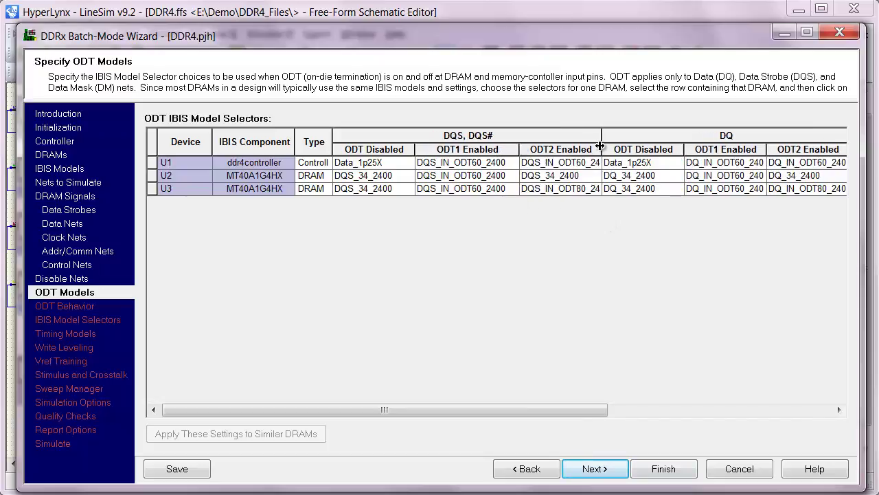
left_click_drag(599, 147, 624, 147)
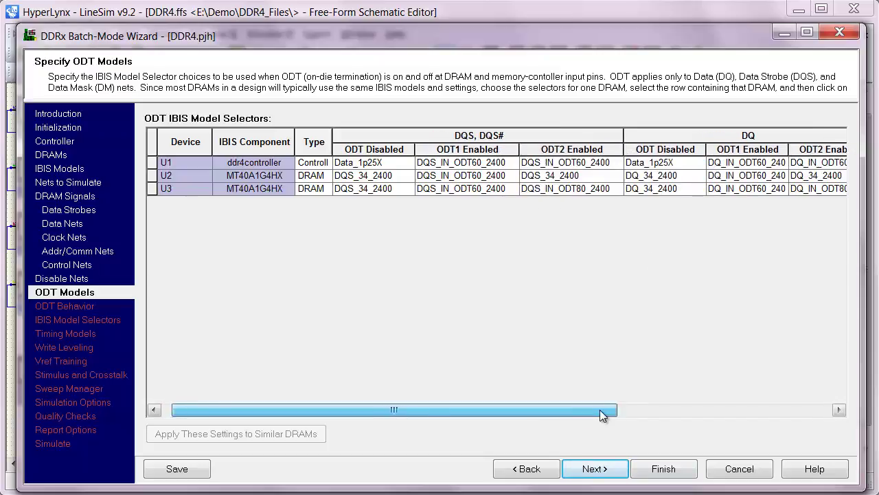
left_click_drag(602, 415, 665, 385)
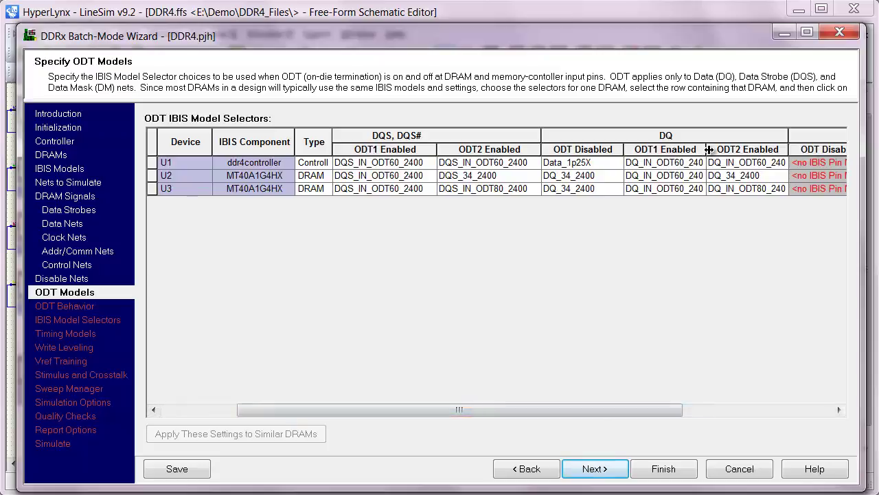
left_click_drag(708, 149, 738, 148)
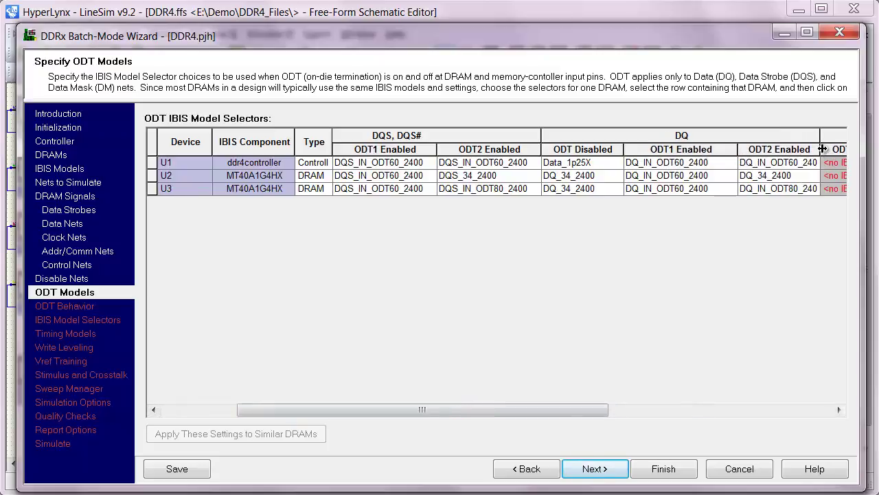
left_click_drag(822, 149, 835, 149)
left_click_drag(502, 408, 395, 411)
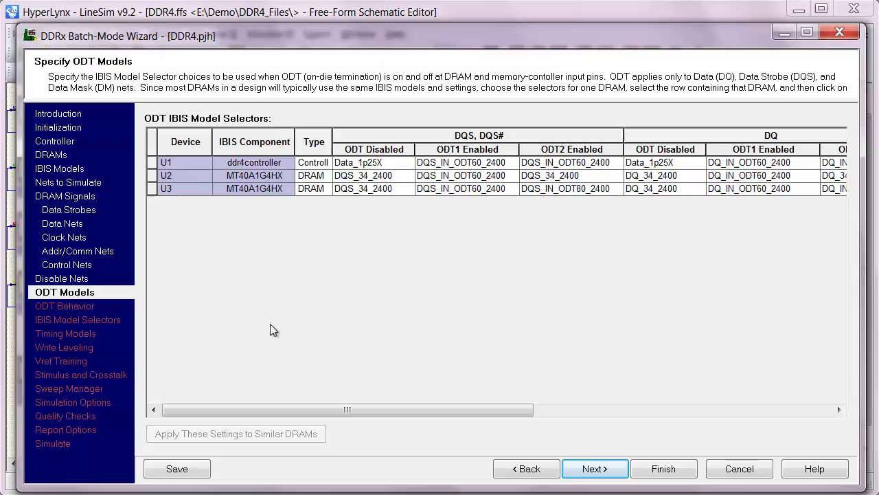
left_click(67, 308)
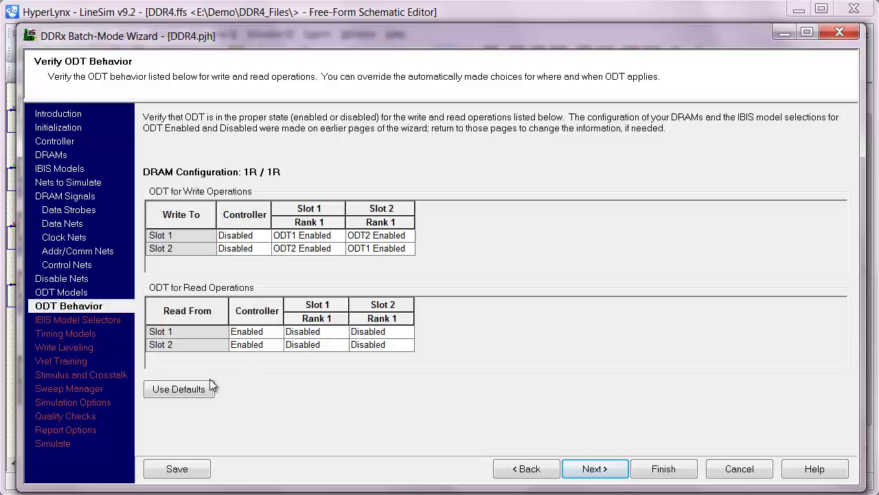
Advance past the IBIS and timing model pages to the write-leveling and Vref training settings
left_click(616, 472)
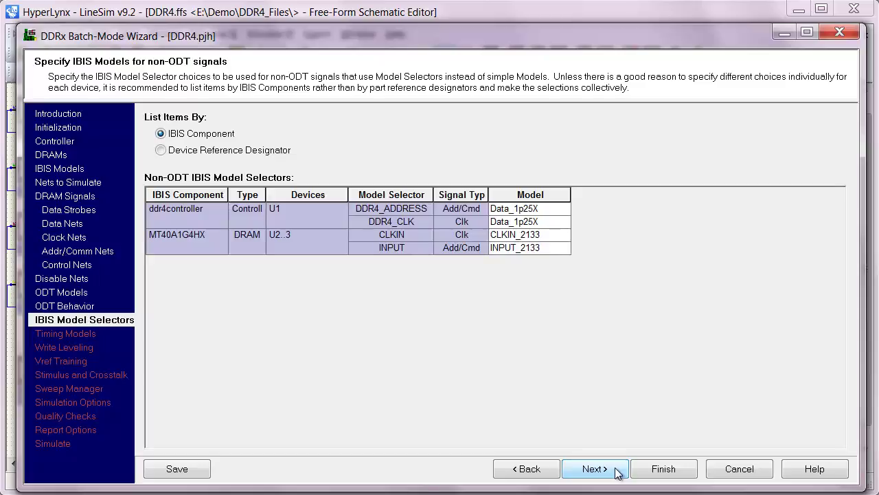
left_click(617, 473)
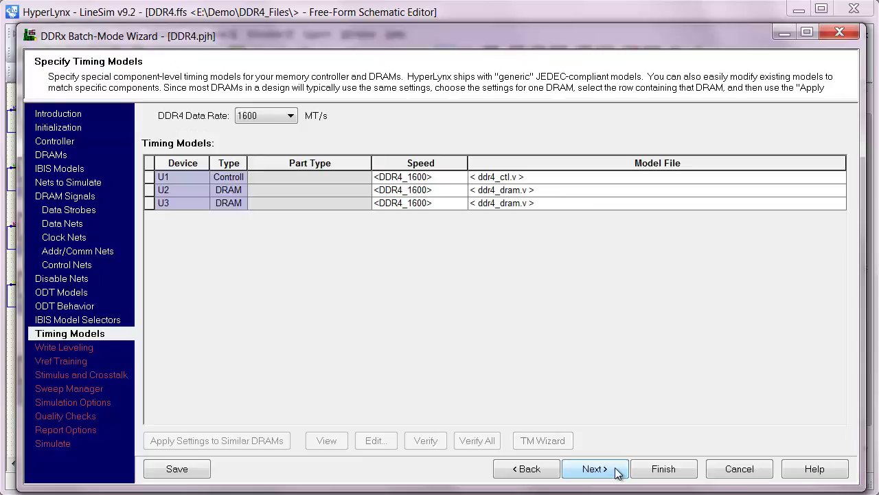
left_click(617, 472)
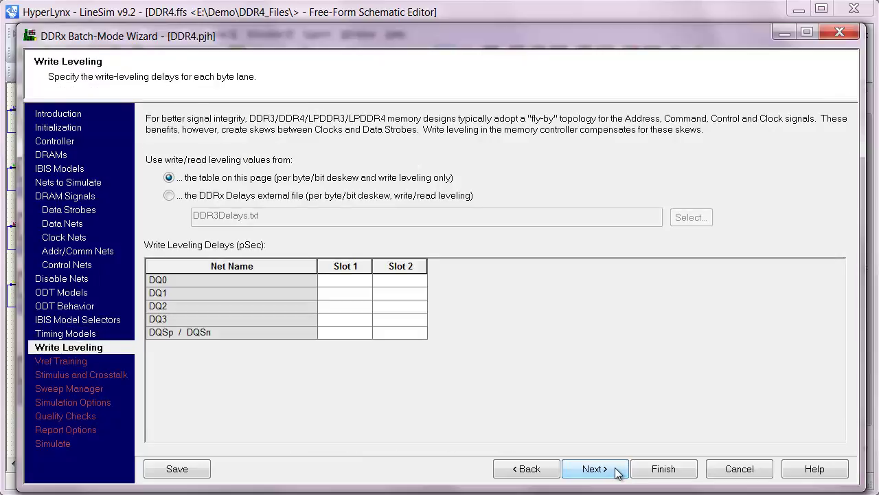
left_click(618, 473)
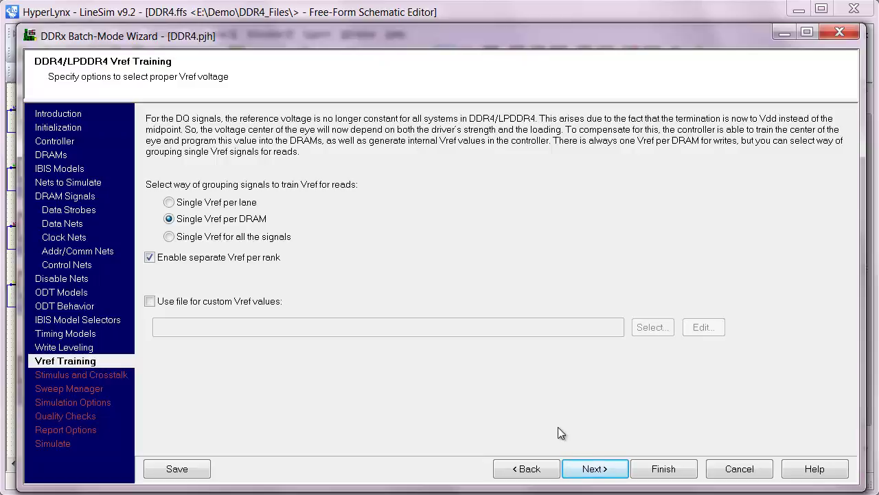
Keep the default stimulus, sweep, simulation, quality-check and report options and reach Simulate
left_click(595, 471)
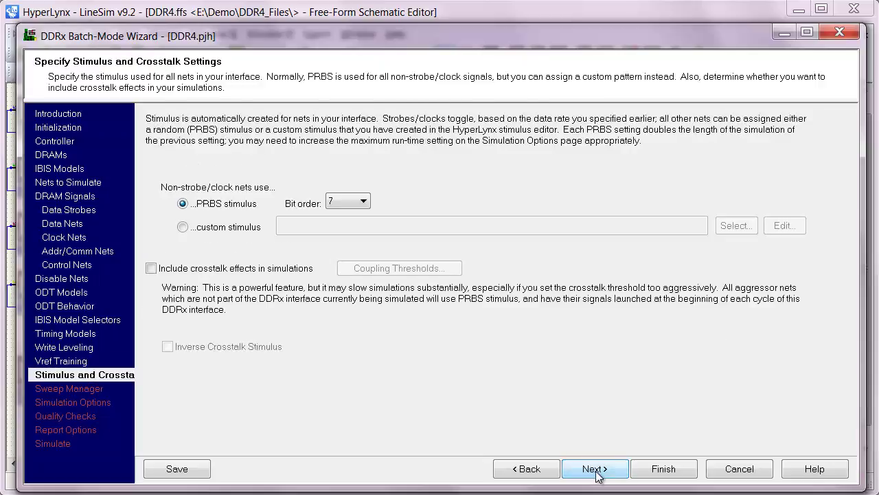
left_click(595, 470)
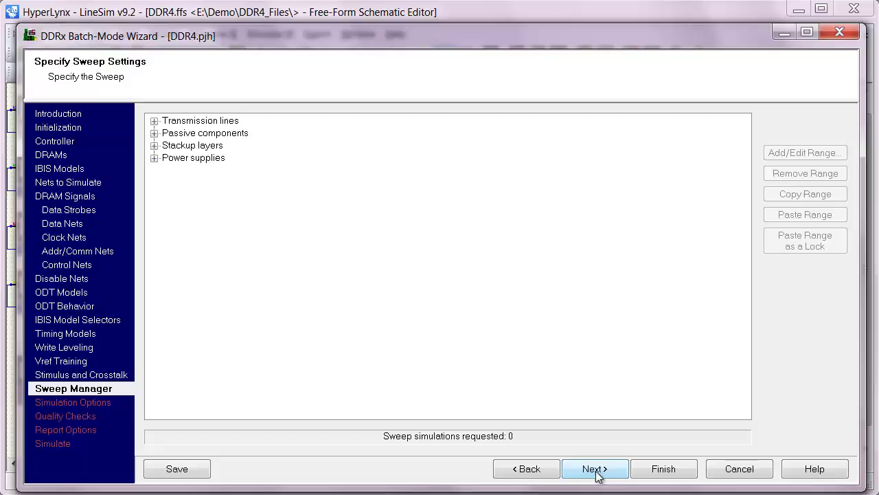
left_click(595, 471)
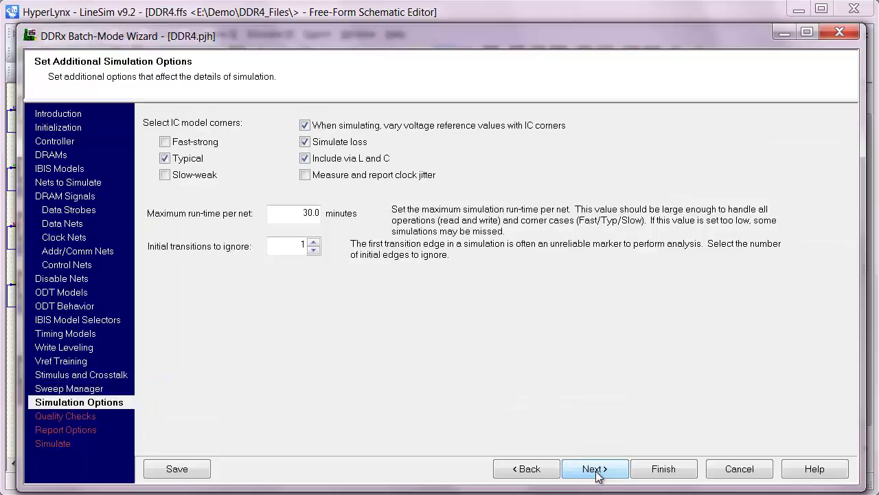
left_click(595, 472)
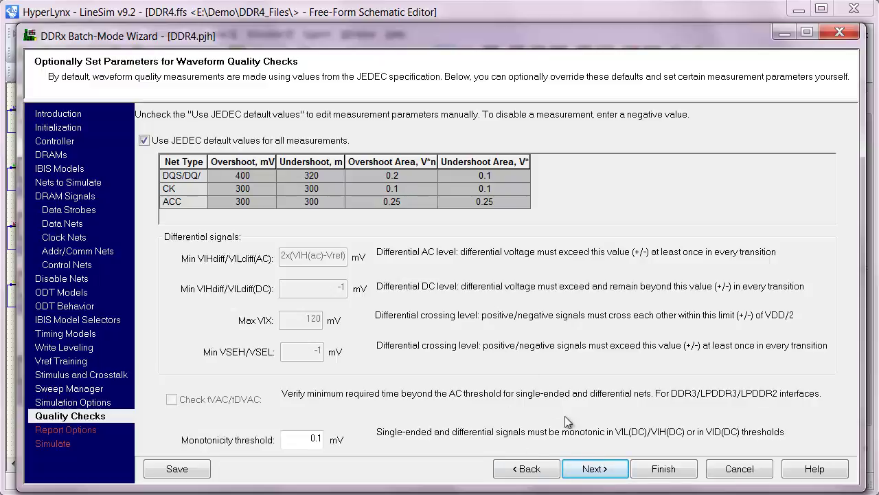
left_click(596, 469)
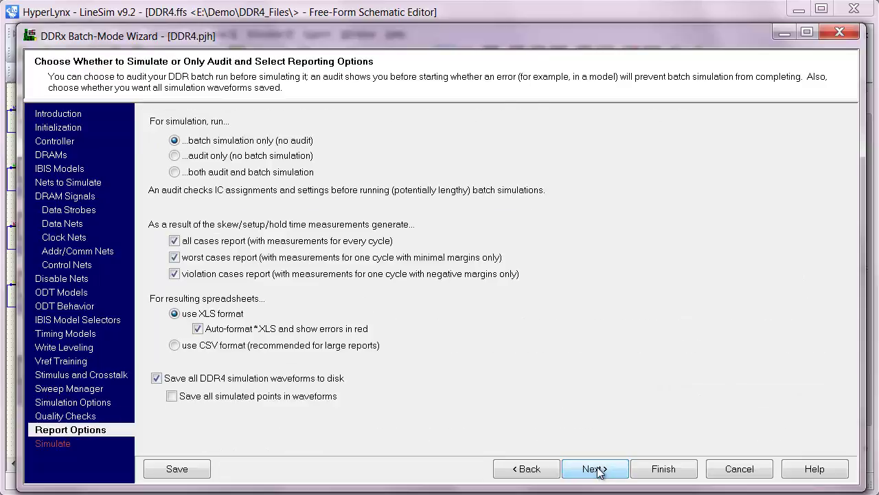
left_click(596, 469)
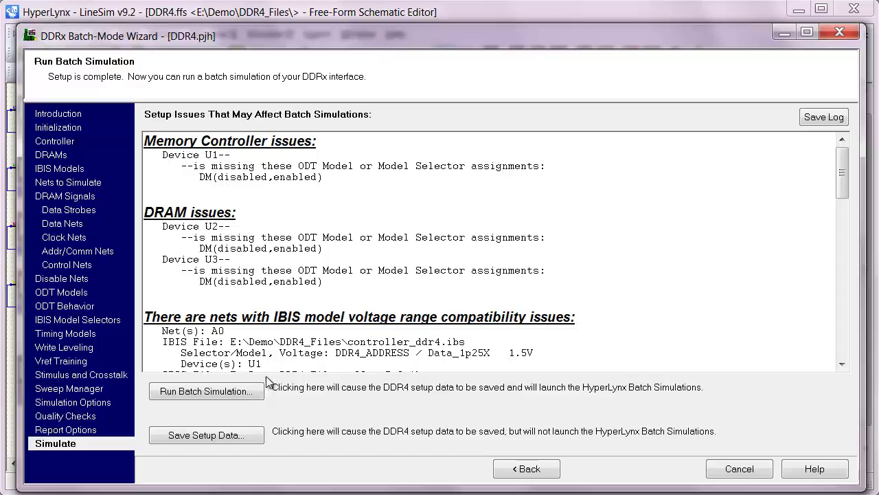
Run the DDR4 batch simulation to completion
left_click(211, 401)
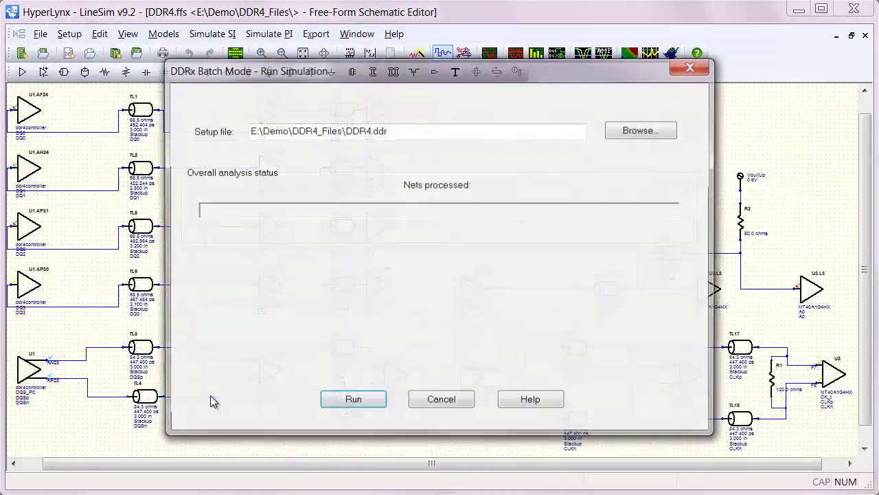
left_click(348, 401)
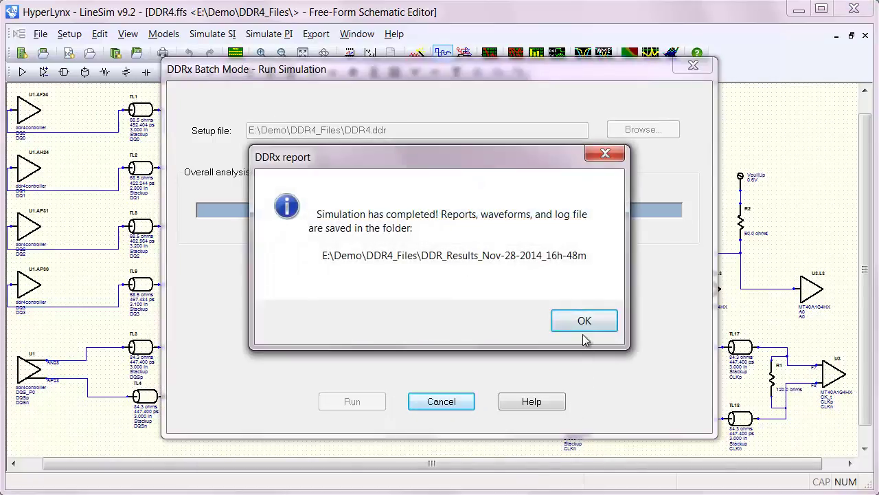
Dismiss the completion message and open ResAMI_data_aggregated.sds from the RCV_Waveforms_Typ folder
left_click(585, 325)
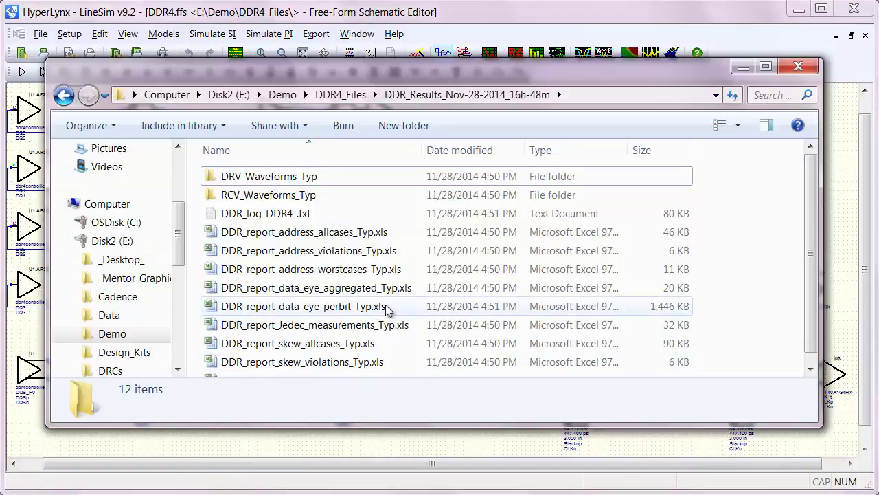
mouse_move(810, 191)
left_mouse_down()
mouse_move(813, 218)
mouse_move(813, 206)
left_mouse_up()
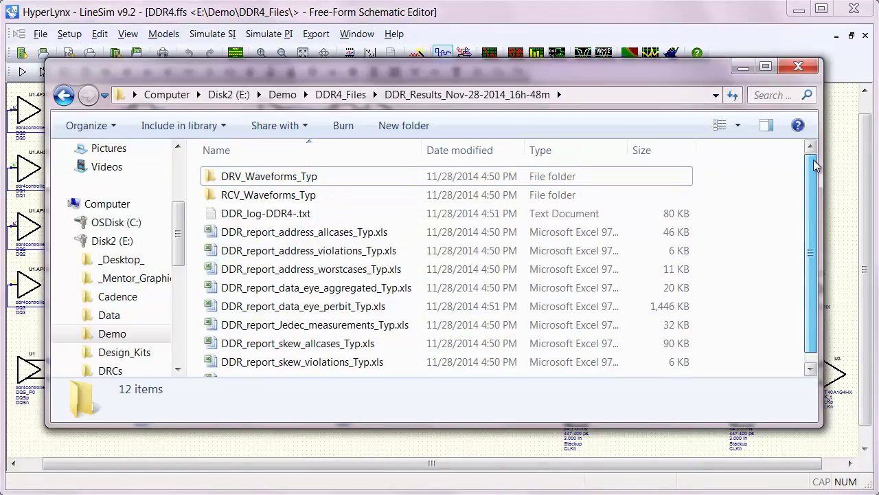
double_click(295, 196)
left_click_drag(426, 149, 472, 149)
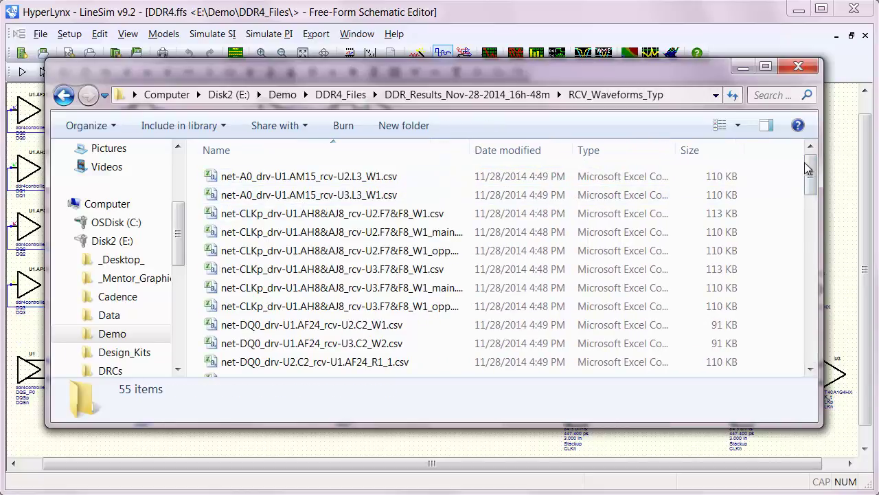
left_click_drag(808, 168, 830, 295)
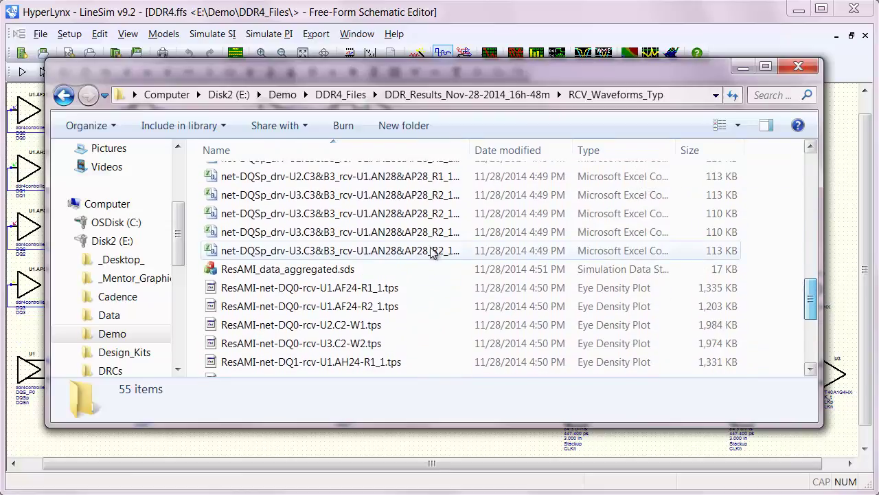
left_click(256, 273)
double_click(258, 273)
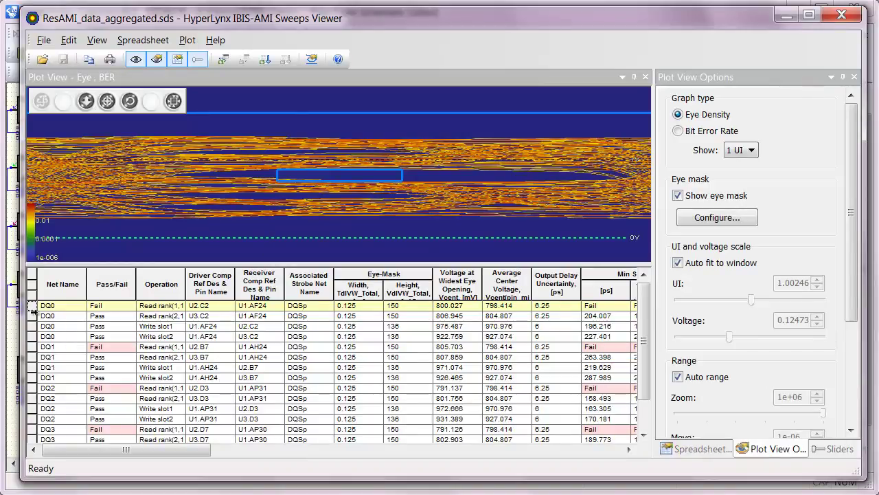
Show the DQ0–DQ2 read and write slot1/slot2 eyes one row at a time
left_click(32, 316)
left_click(32, 325)
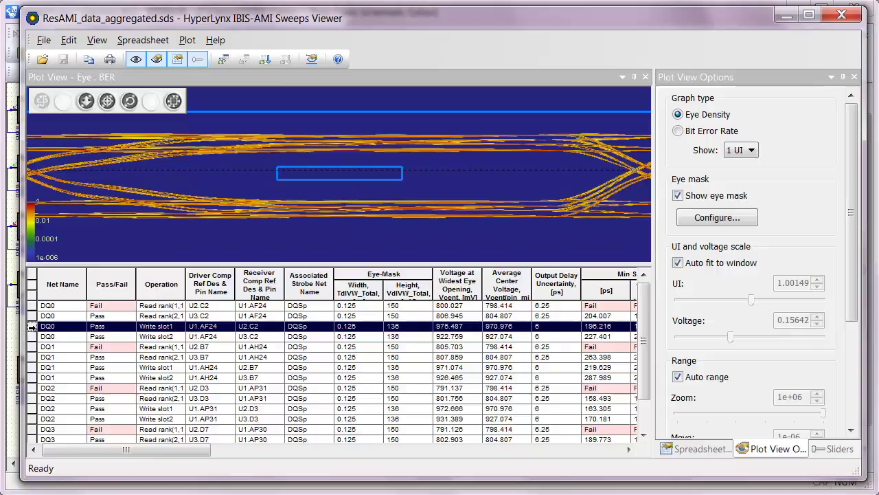
left_click(32, 336)
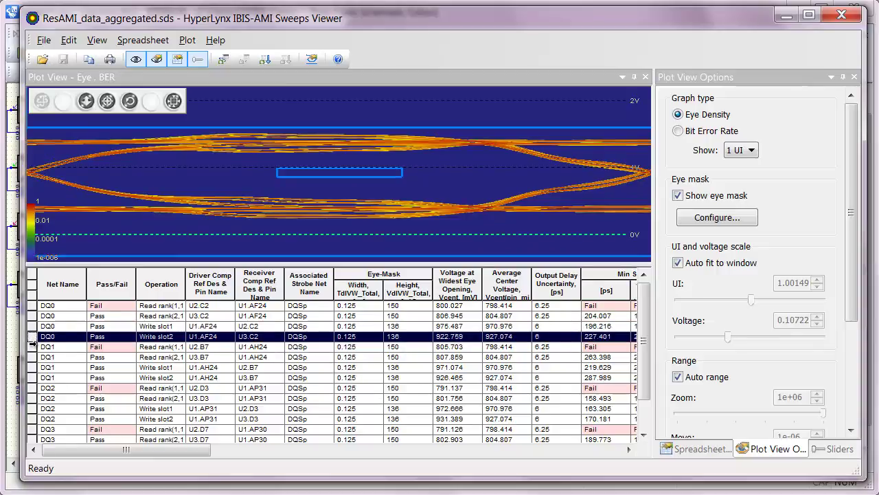
left_click(32, 347)
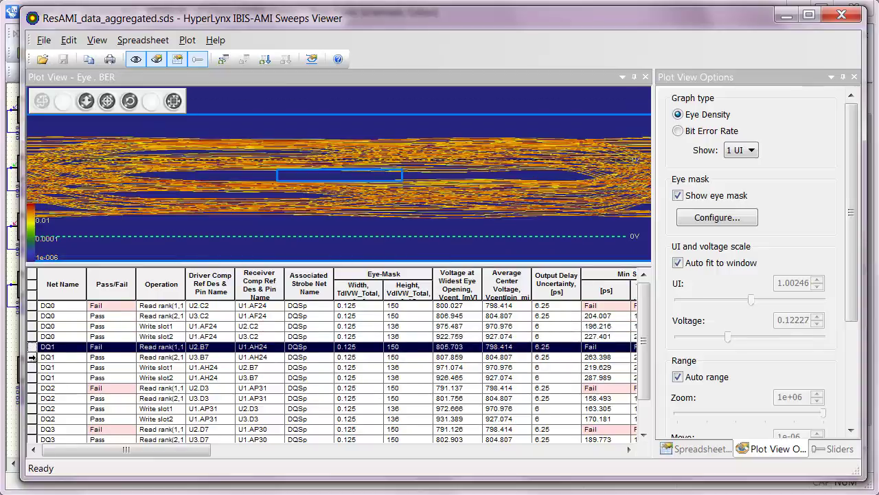
left_click(32, 357)
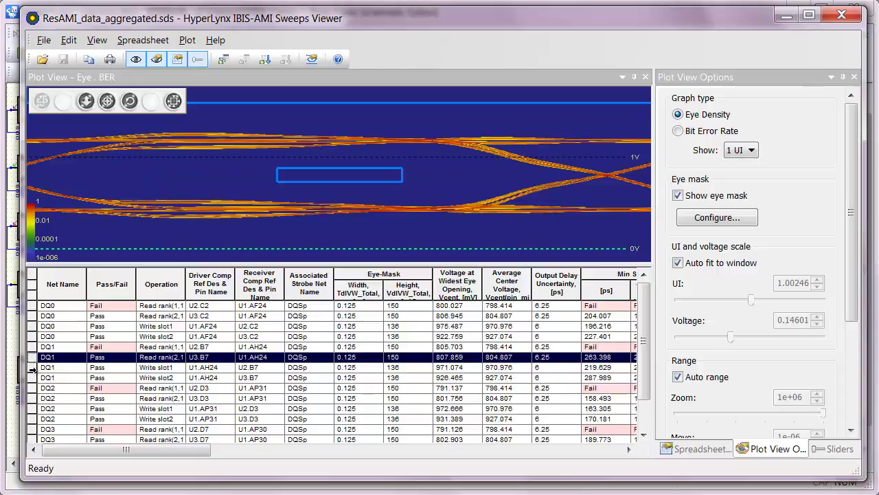
left_click(32, 367)
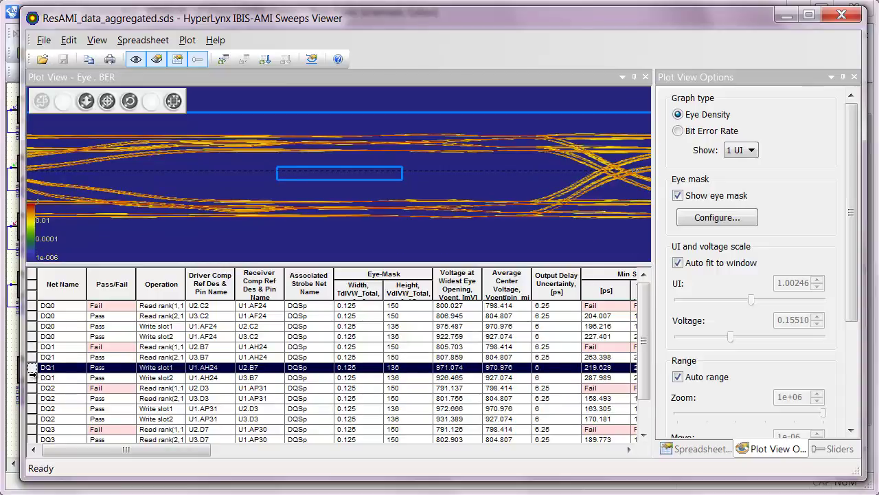
left_click(32, 378)
left_click(33, 388)
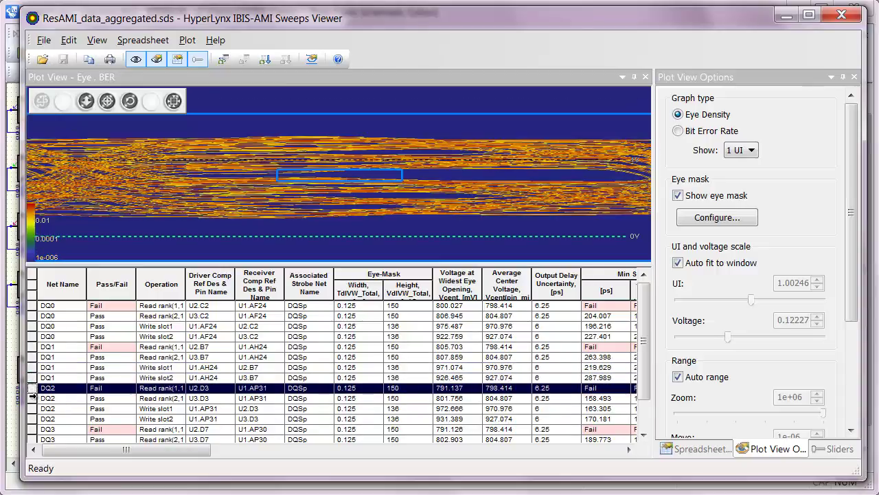
left_click(32, 398)
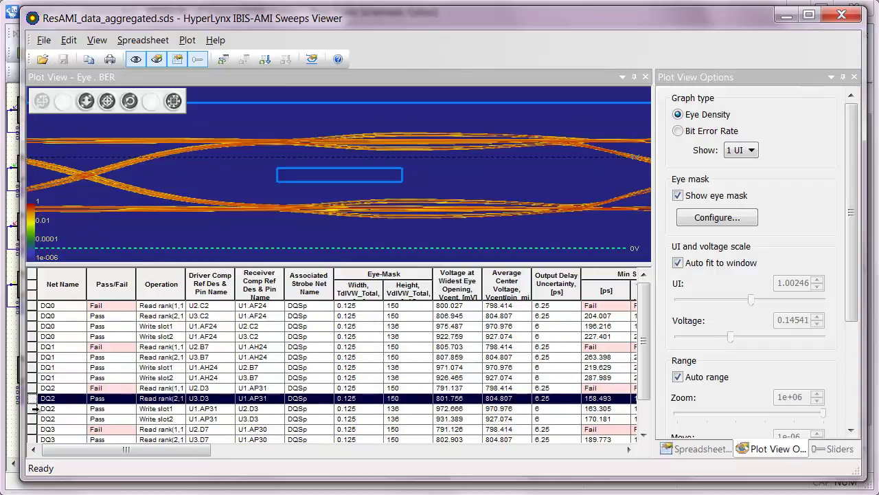
left_click(33, 408)
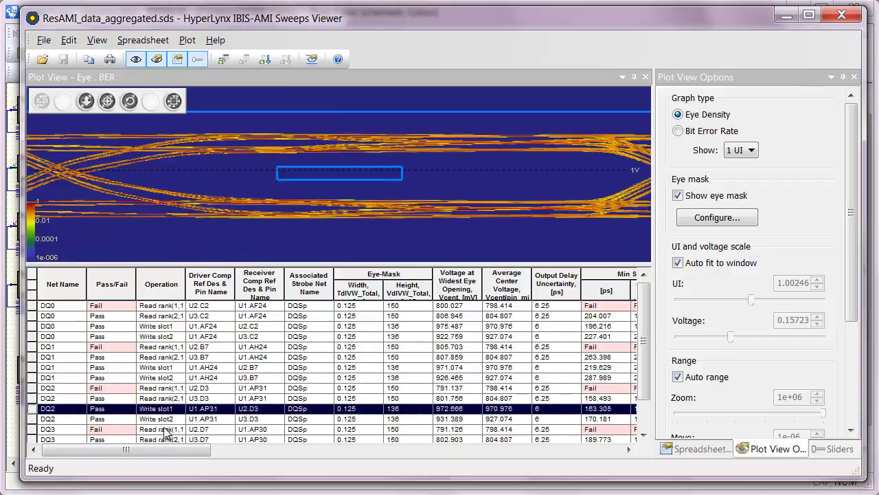
left_click_drag(167, 455, 143, 445)
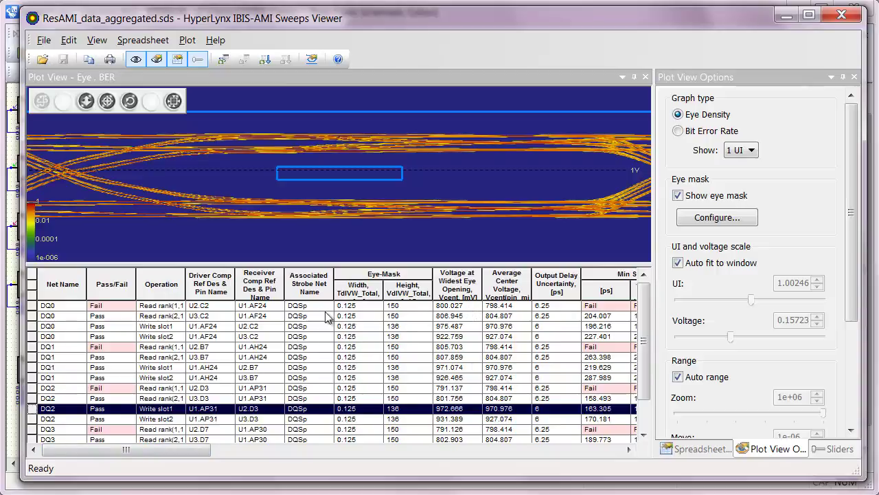
Inspect the failing DQ0, DQ1 and DQ3 Read rank(1,1) eyes
left_click(466, 309)
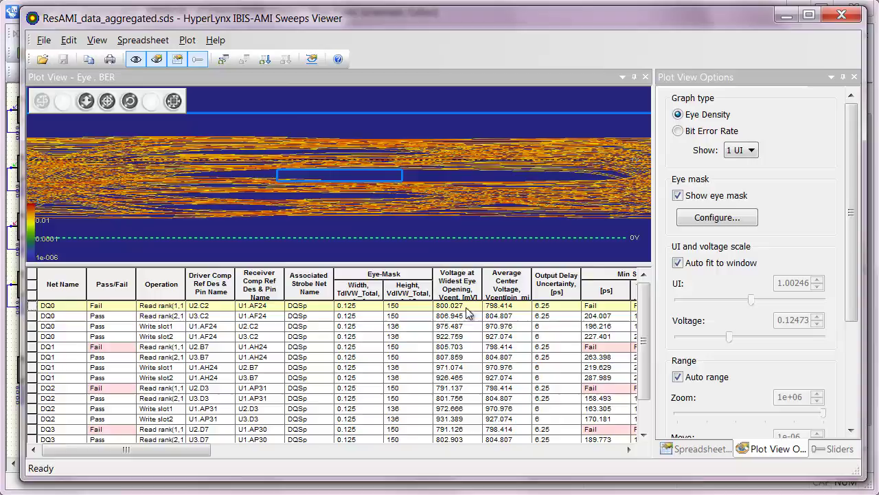
left_click(466, 348)
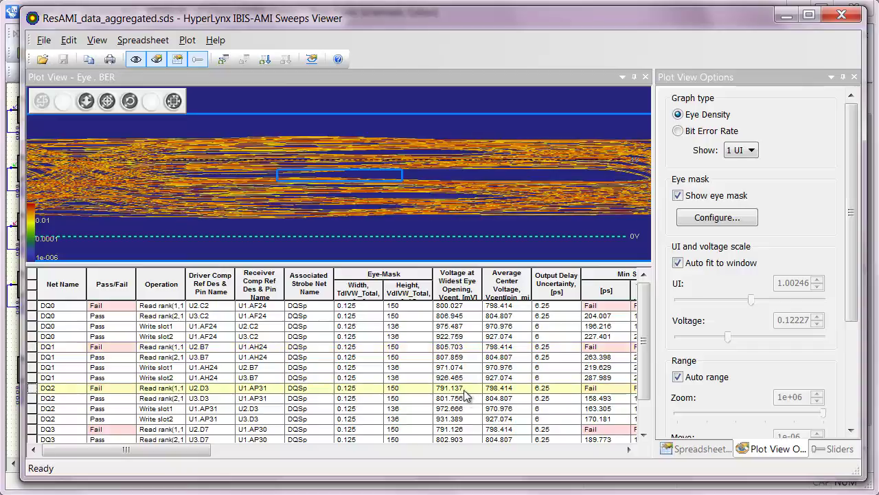
left_click(467, 430)
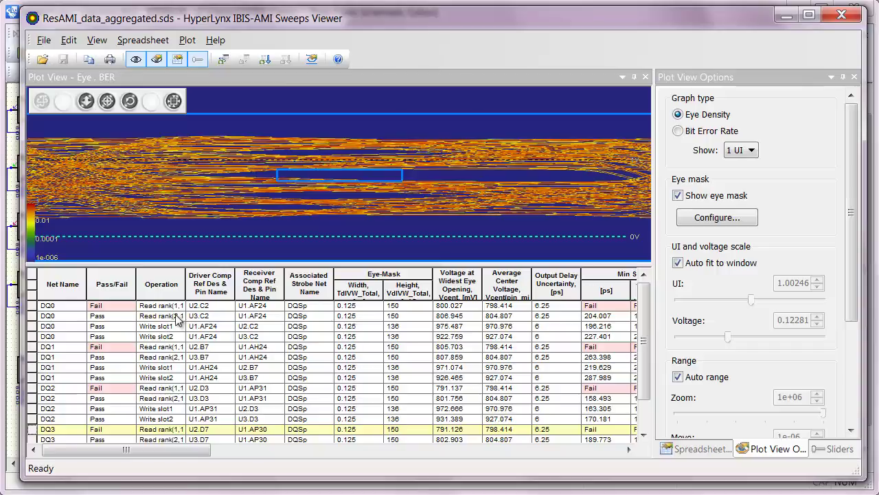
Compare with the passing Read rank(2,1) eyes for DQ0 through DQ3
left_click(469, 315)
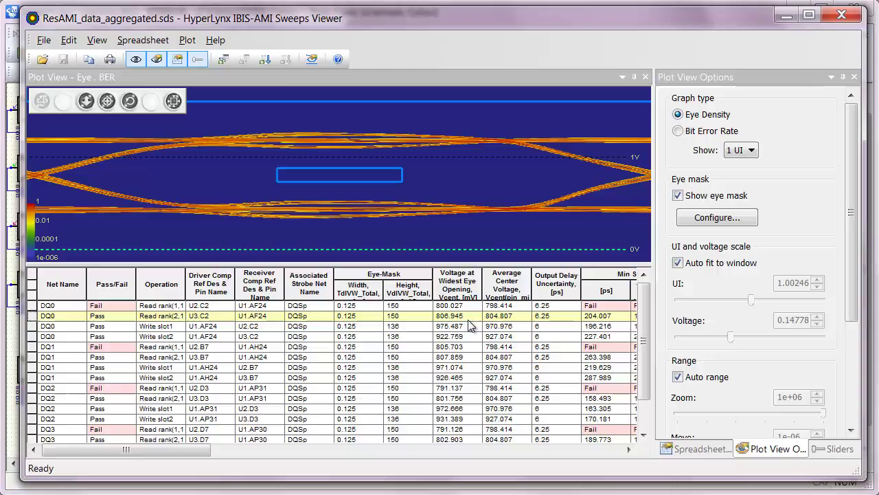
left_click(465, 357)
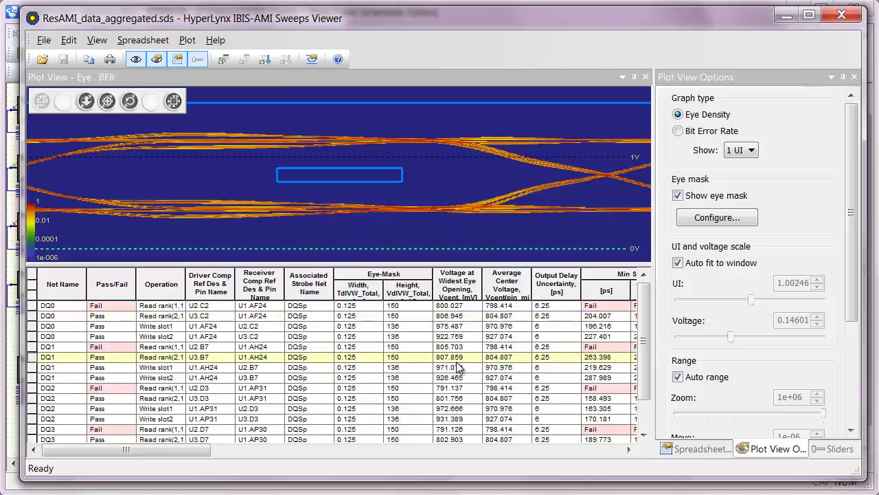
left_click(463, 398)
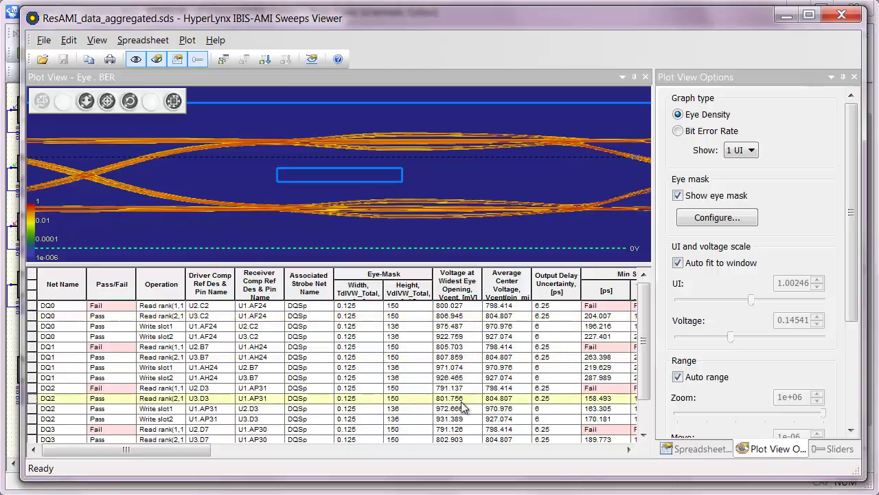
left_click(464, 439)
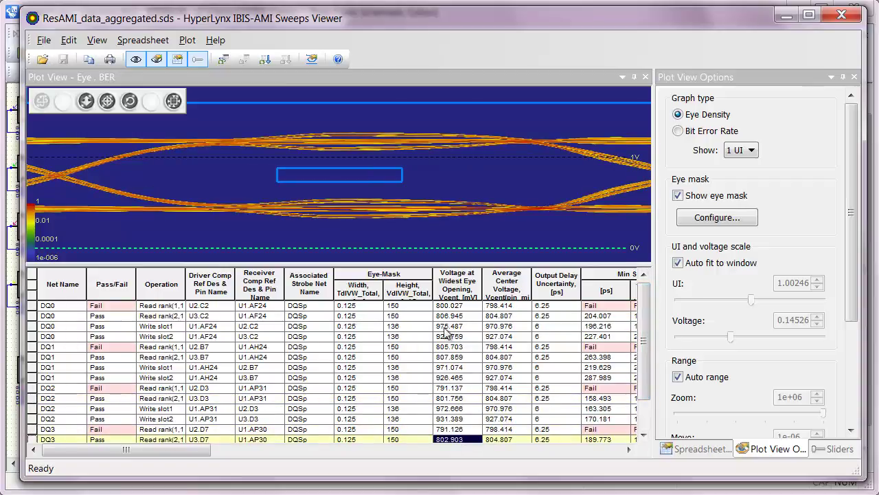
View the passing slot 1 and slot 2 write eyes for DQ0, DQ1 and DQ2
left_click(457, 328)
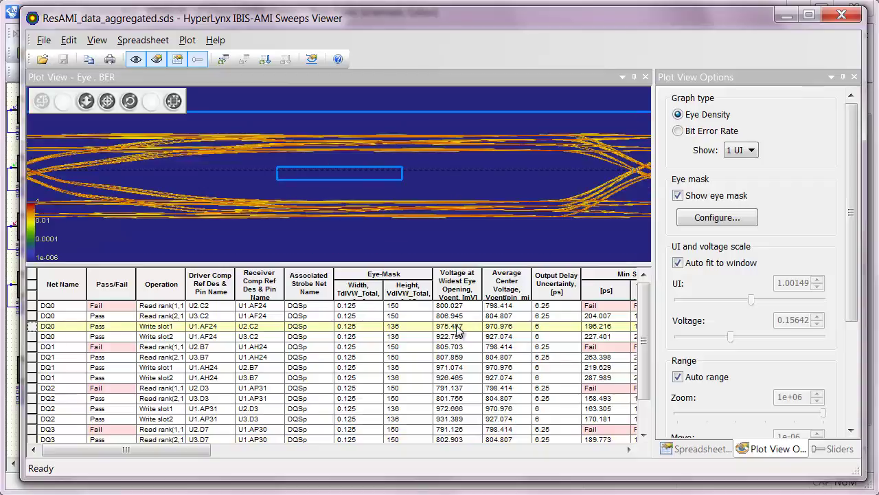
left_click(466, 368)
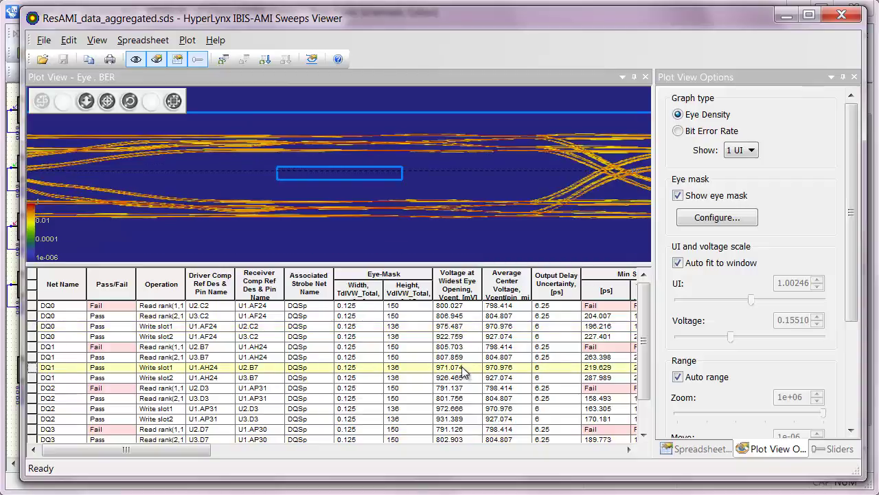
left_click(463, 408)
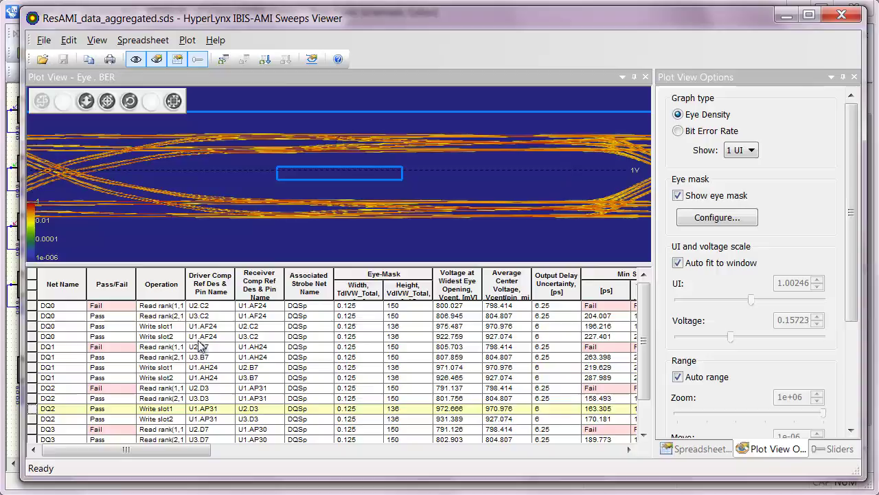
left_click(465, 336)
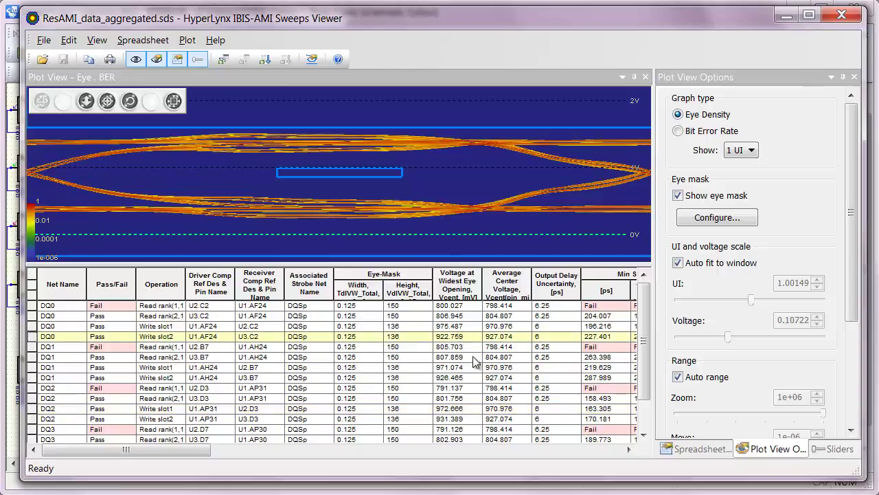
left_click(467, 380)
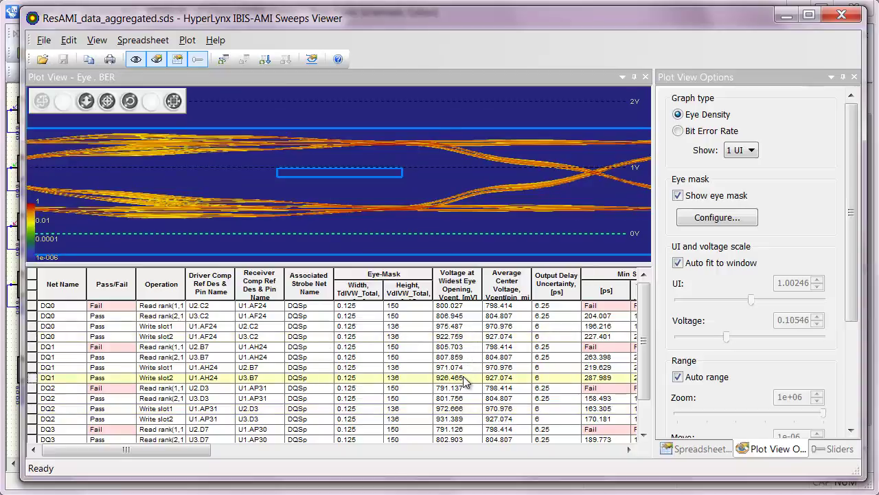
left_click(468, 419)
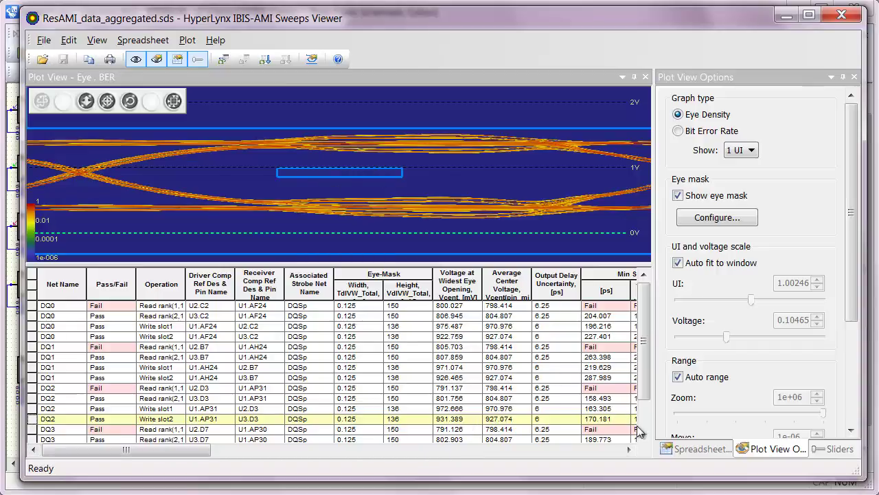
left_click(629, 451)
left_click(629, 452)
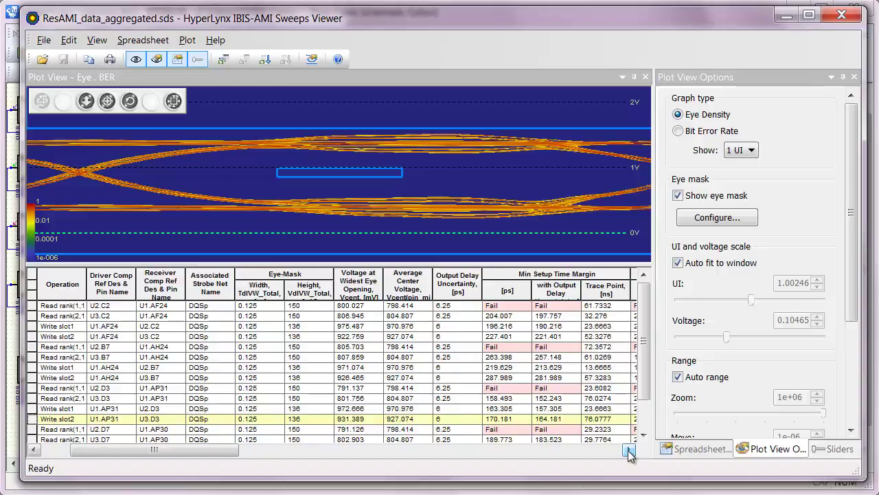
left_click(629, 452)
left_click(629, 452)
left_click(629, 451)
left_click(629, 452)
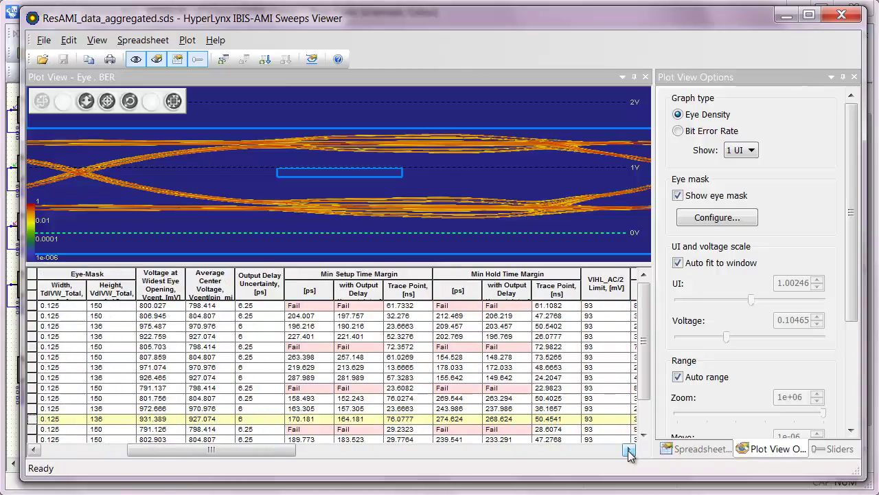
left_click(630, 452)
left_click(629, 451)
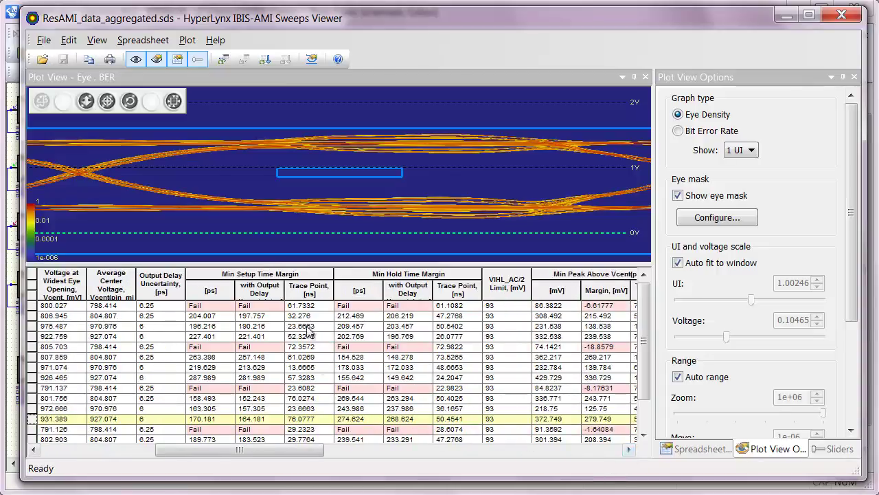
left_click(630, 450)
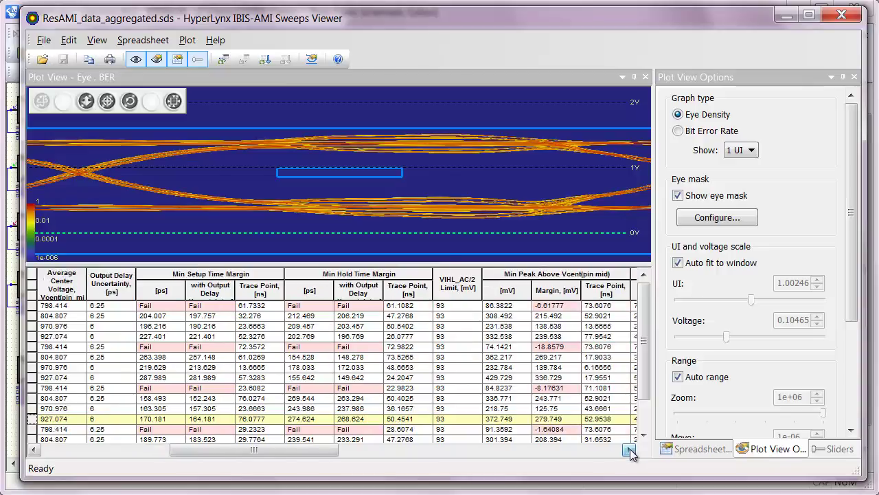
left_click(629, 451)
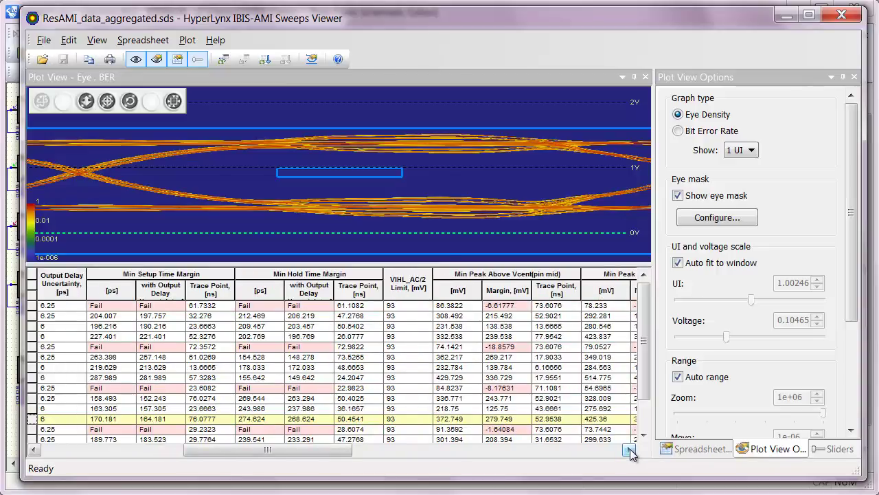
left_click(629, 450)
left_click(630, 450)
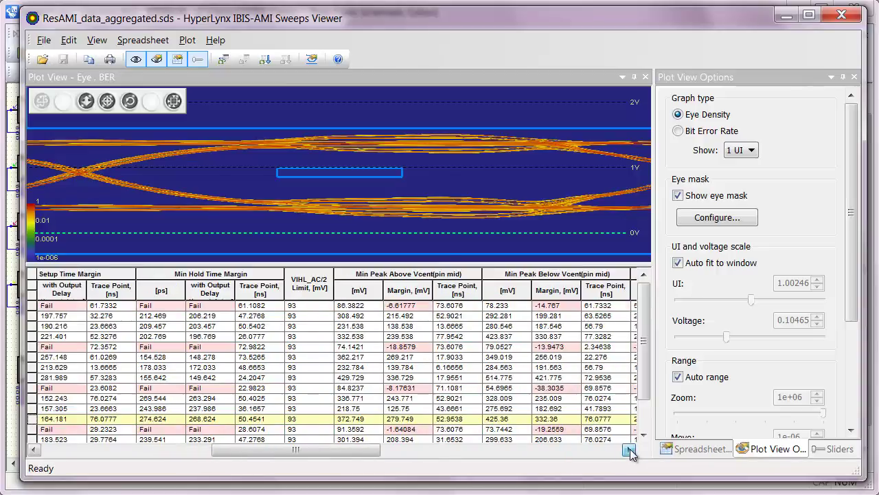
left_click(629, 450)
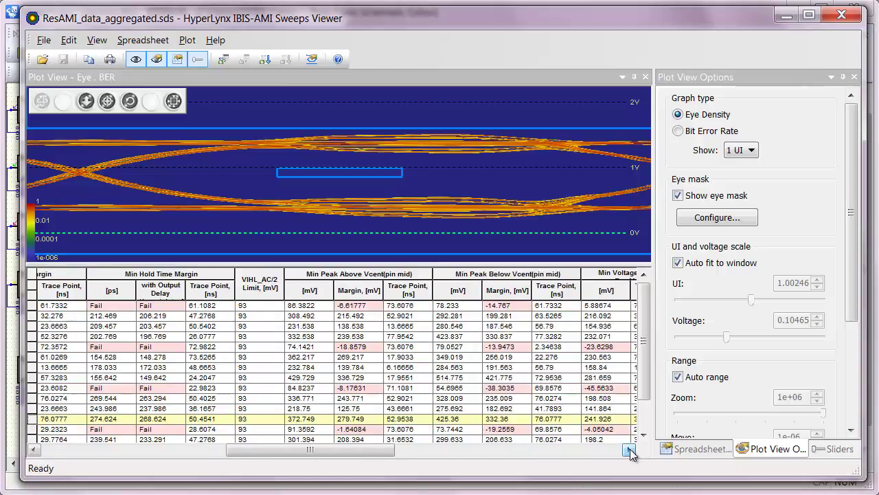
left_click(629, 450)
left_click(630, 450)
left_click(630, 450)
left_click(629, 450)
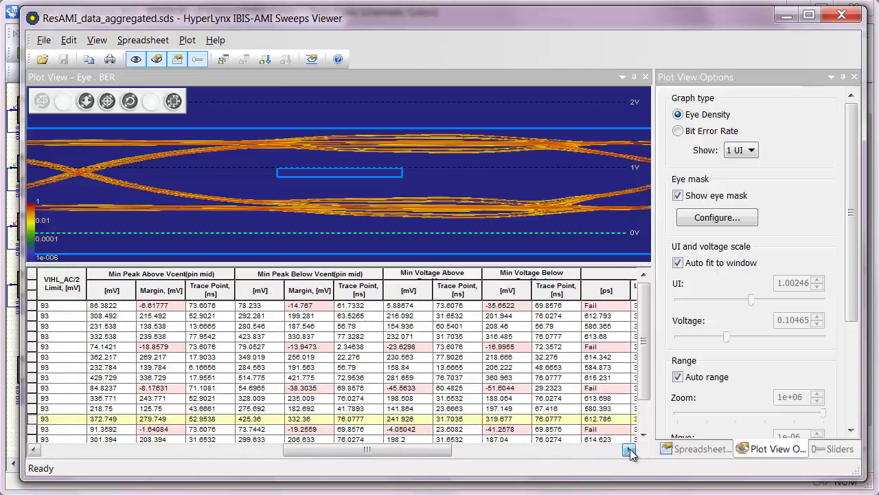
left_click(630, 450)
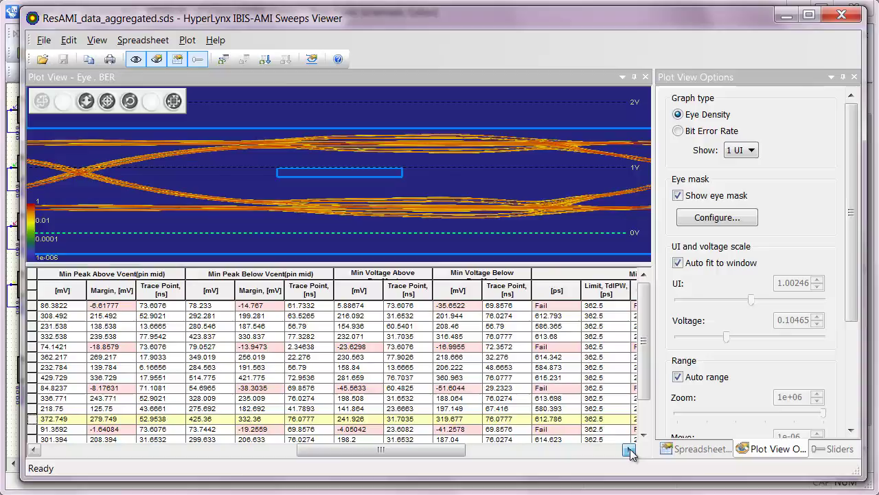
left_click(629, 450)
left_click(629, 450)
left_click(629, 450)
left_click(630, 450)
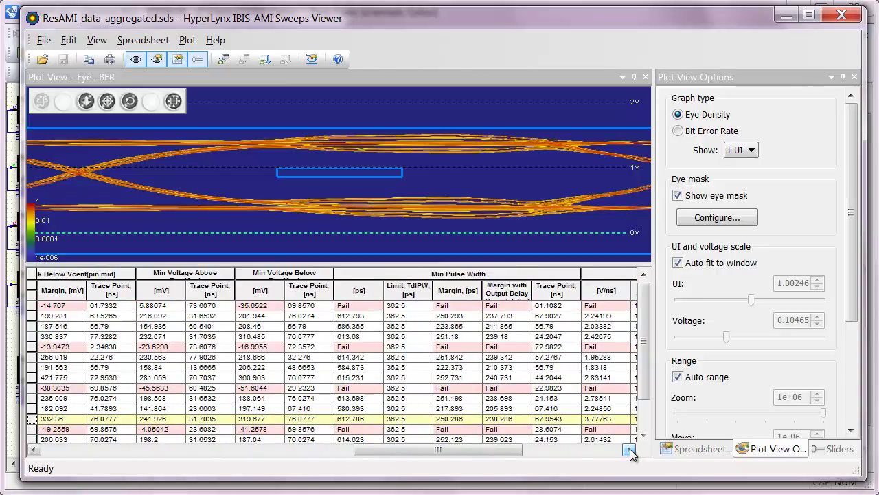
left_click(629, 450)
left_click(630, 450)
left_click(629, 450)
left_click(630, 450)
left_click(629, 450)
left_click(630, 450)
left_click(629, 450)
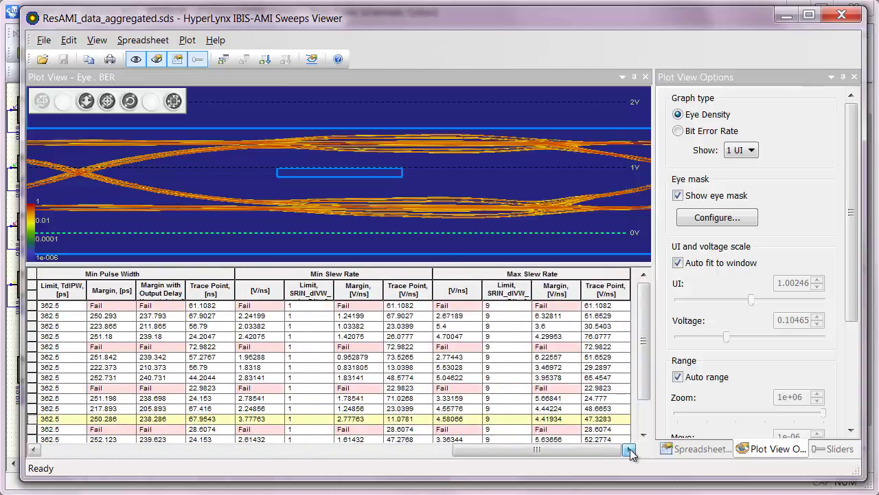
left_click_drag(605, 450, 131, 454)
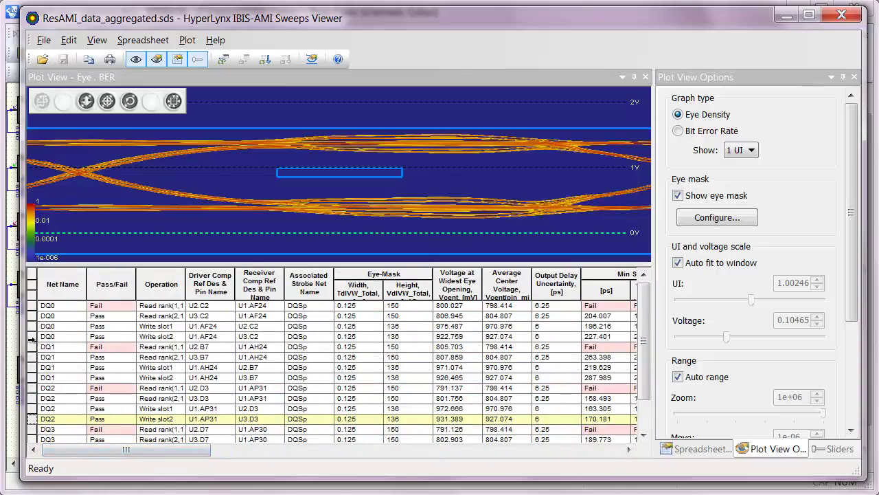
View the failing Read rank(1,1) eyes for DQ0, DQ1, DQ2 and DQ3, ending back on DQ0
left_click(32, 305)
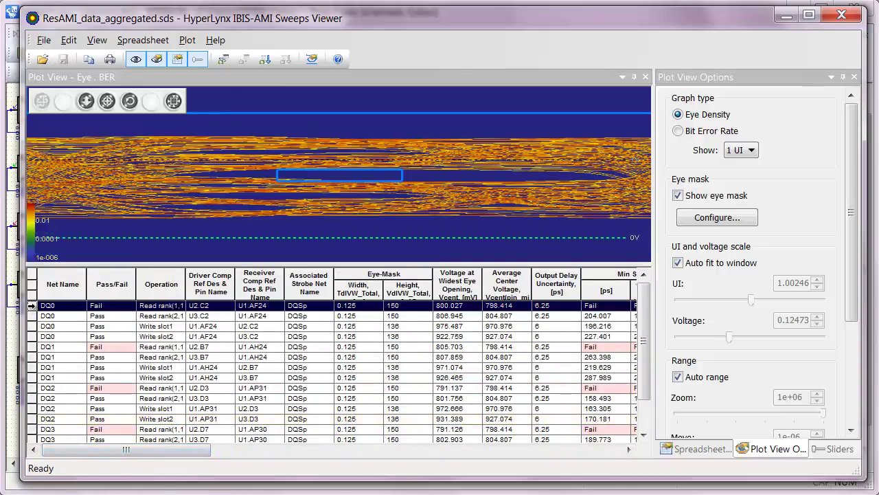
left_click(31, 347)
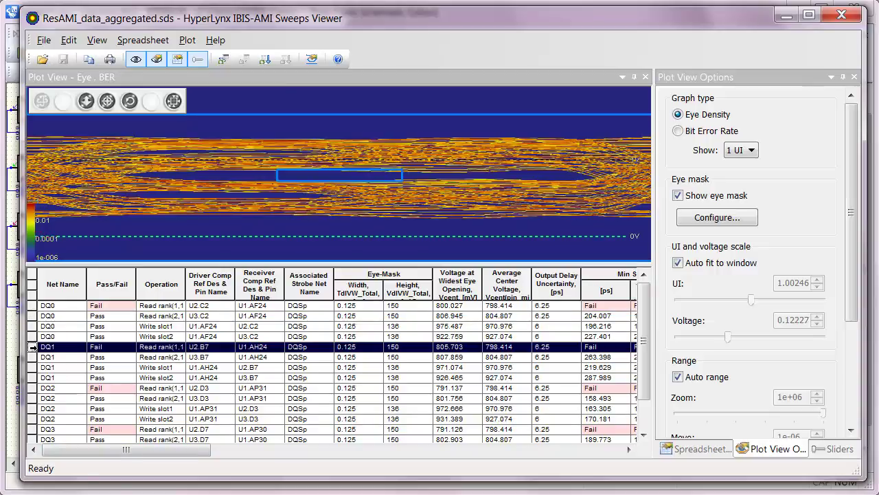
left_click(32, 388)
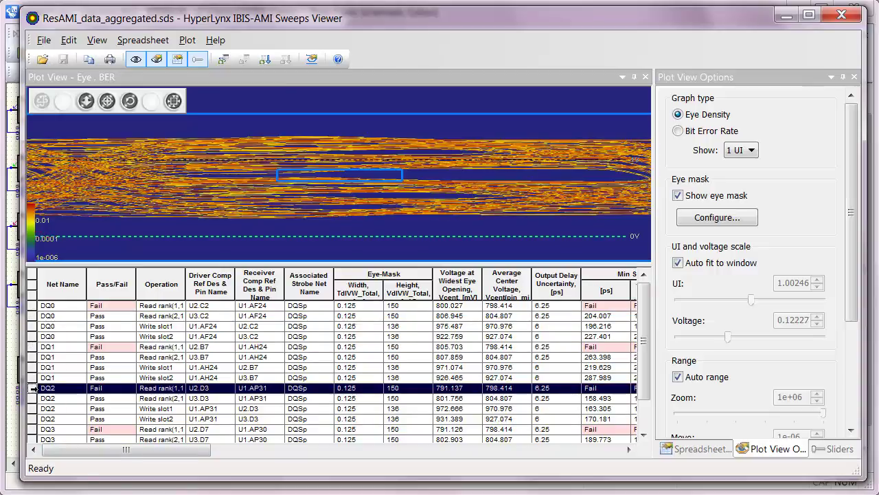
left_click(31, 430)
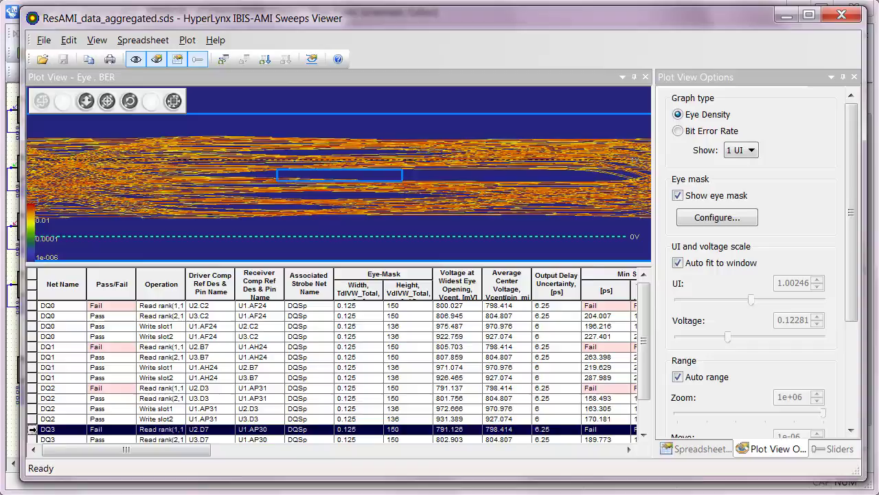
left_click(32, 306)
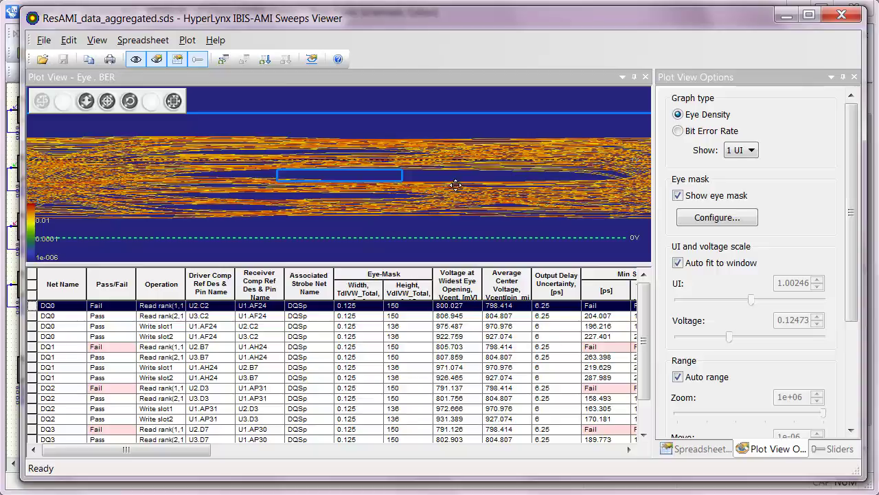
Close the Sweeps Viewer and Explorer, then relaunch the DDRx batch simulation wizard
left_click(852, 14)
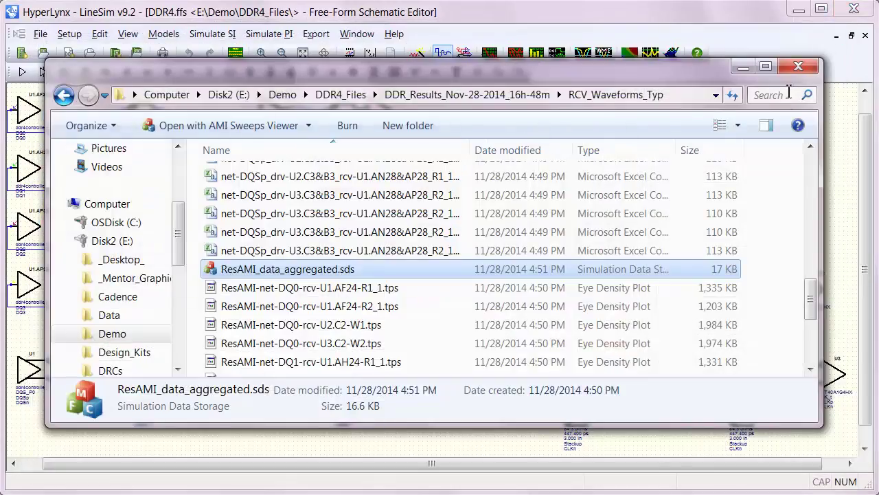
left_click(798, 65)
left_click(208, 34)
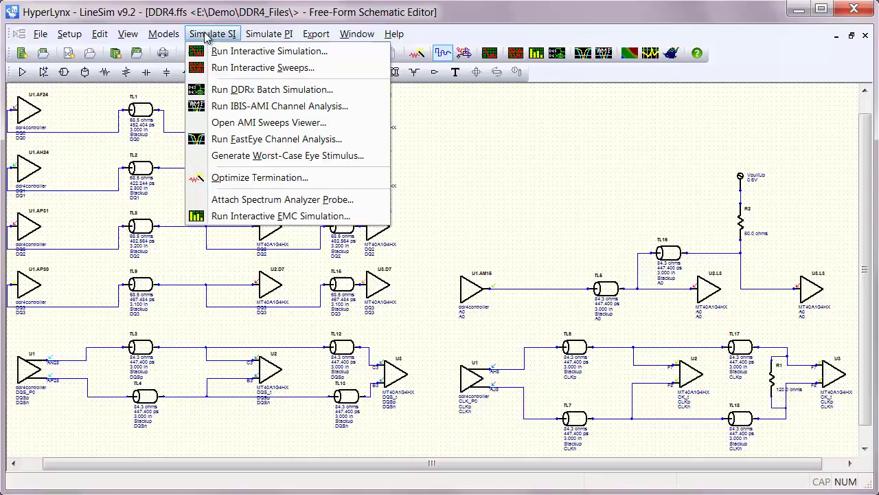
left_click(260, 90)
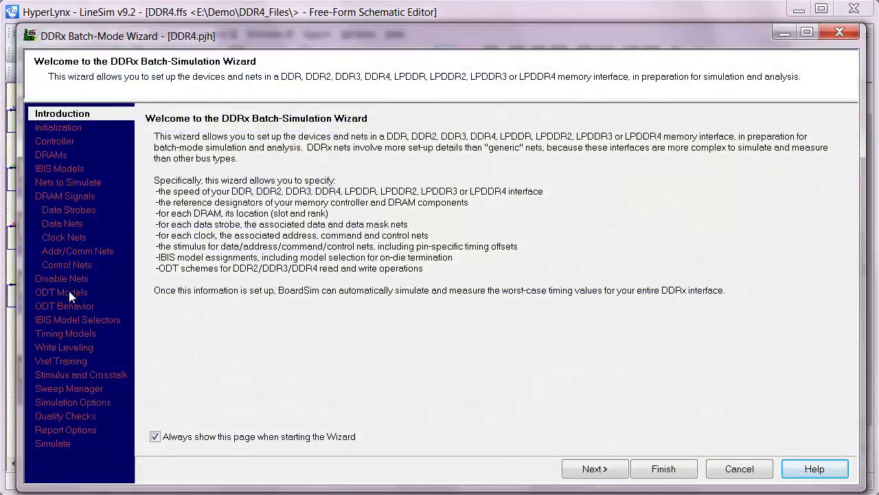
Review the ODT model assignments and write/read ODT behavior, then cancel the wizard
left_click(68, 292)
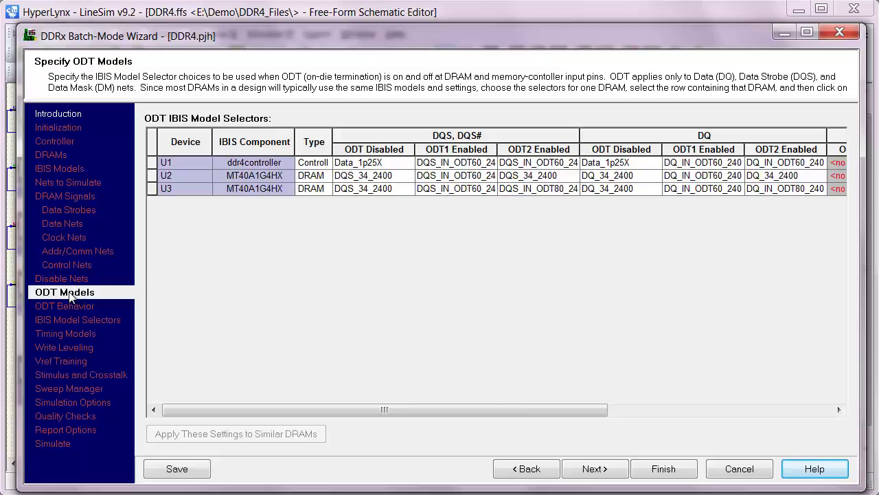
left_click(66, 306)
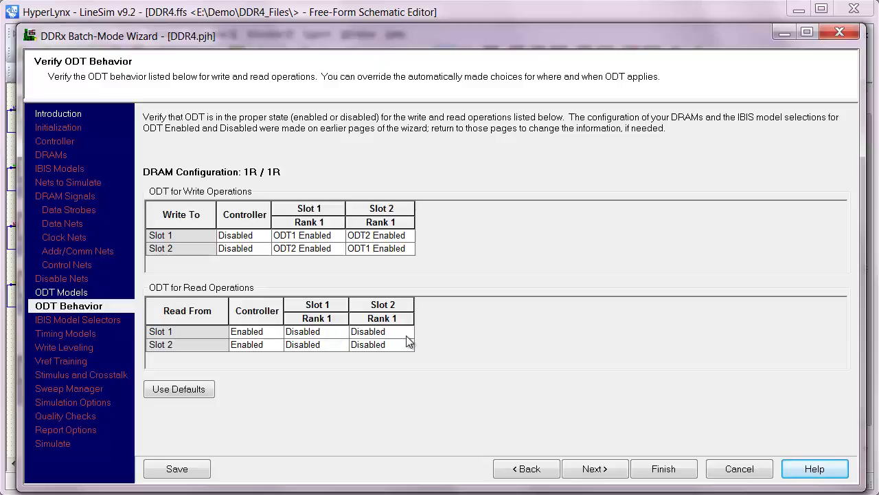
left_click(740, 470)
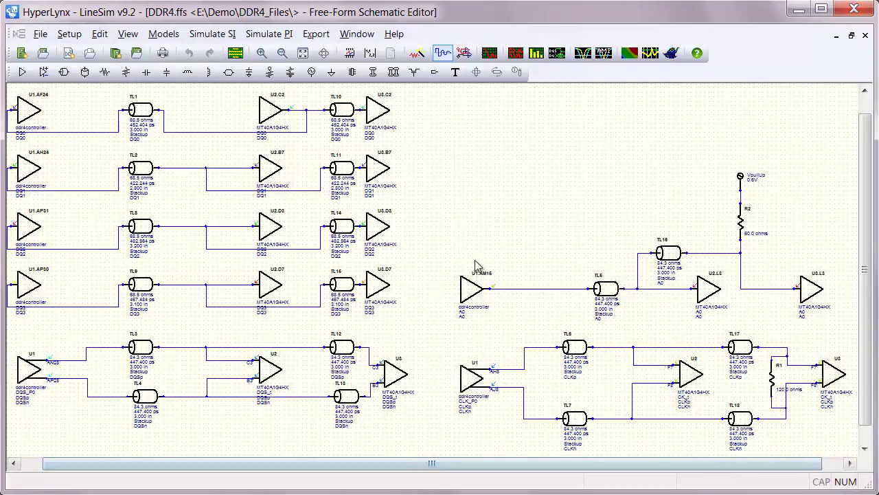
Set the Digital Oscilloscope to Eye Diagram mode and accept the stimulus settings
left_click(490, 53)
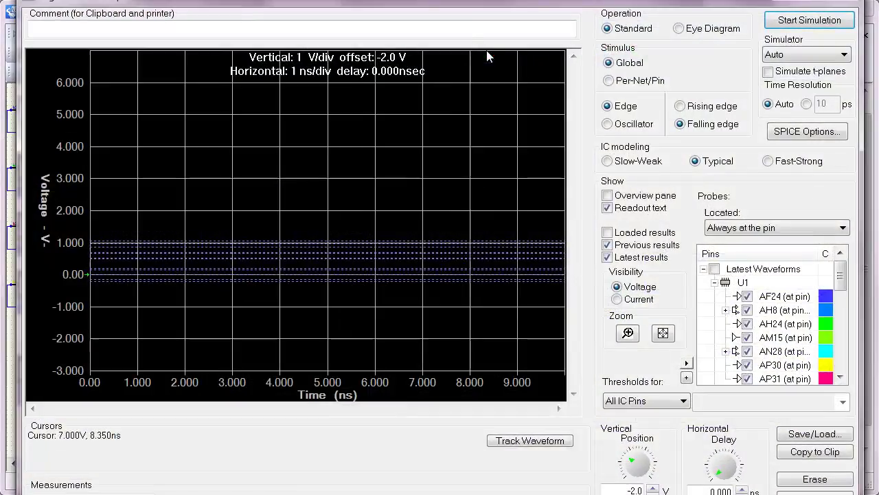
left_click_drag(479, 0, 474, 21)
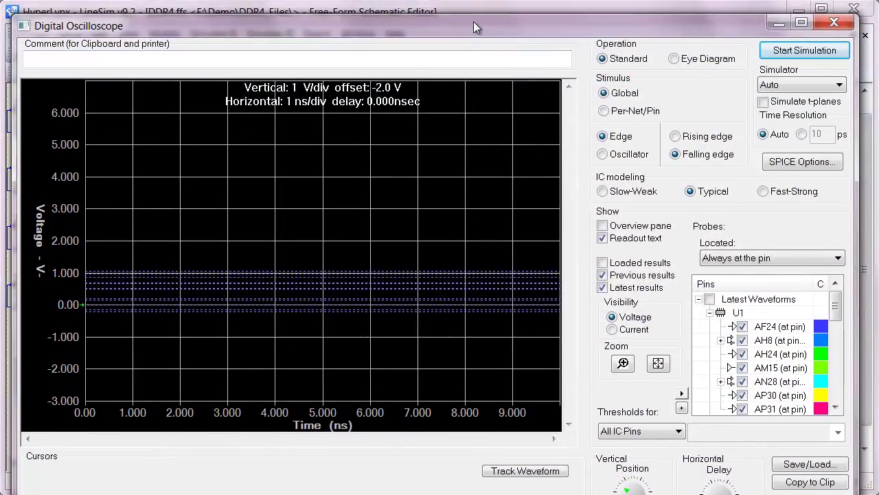
left_click(676, 61)
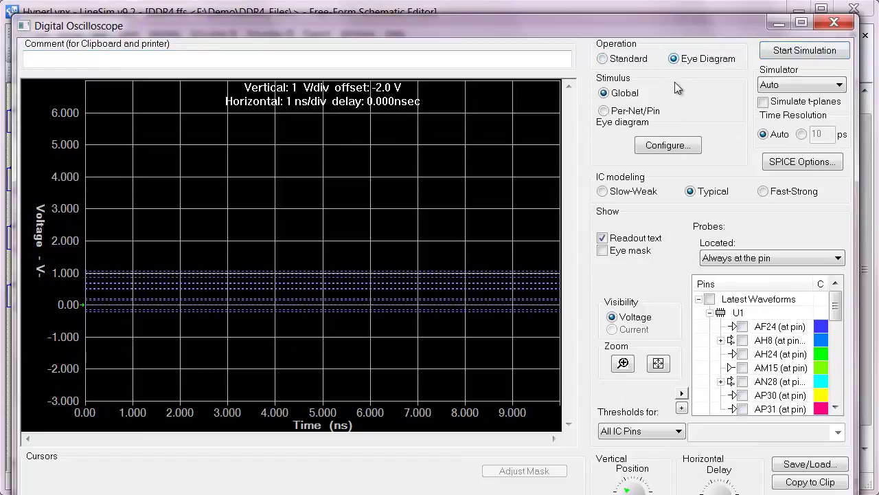
left_click(669, 147)
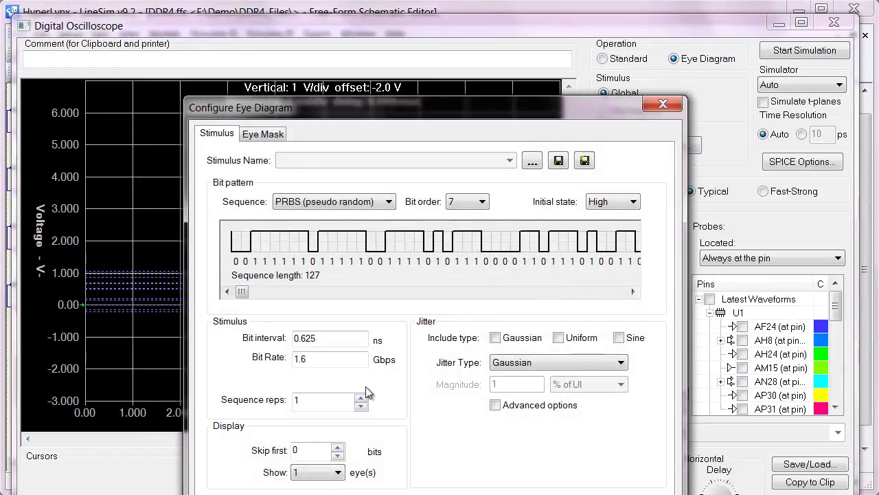
key("Return")
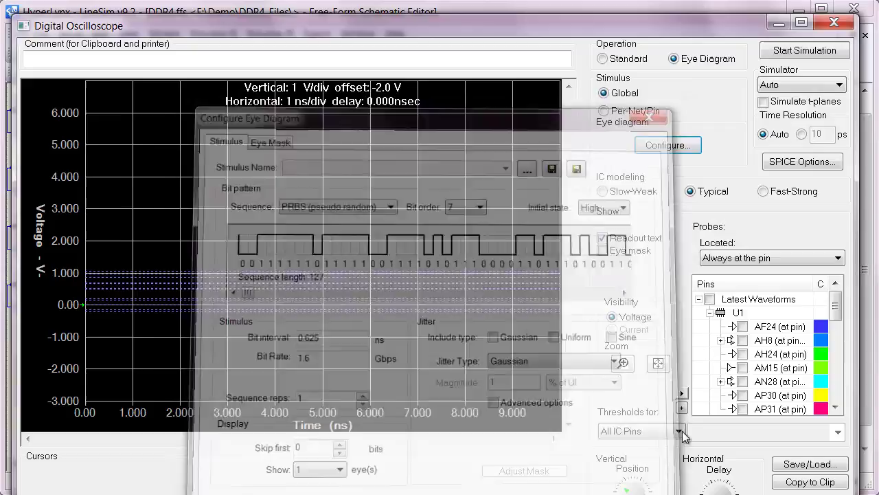
Probe controller pin U1 AF24, run the eye simulation, and fit the eye to the plot
left_click(743, 327)
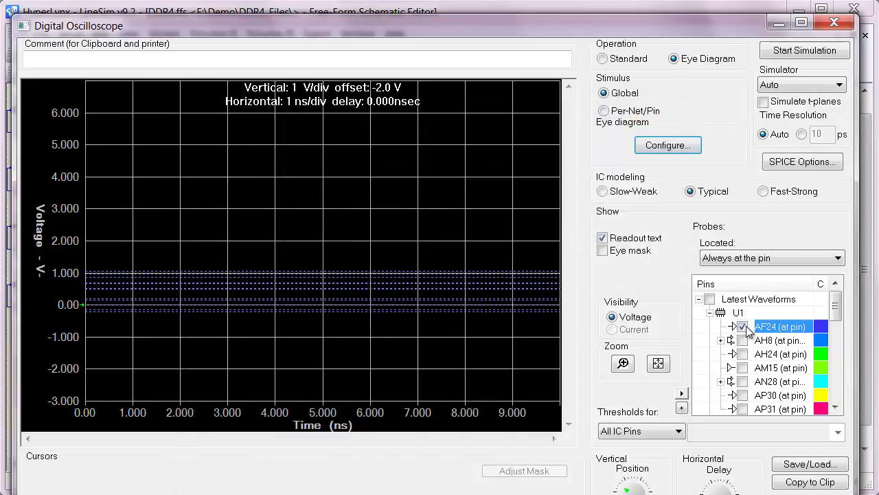
left_click(800, 52)
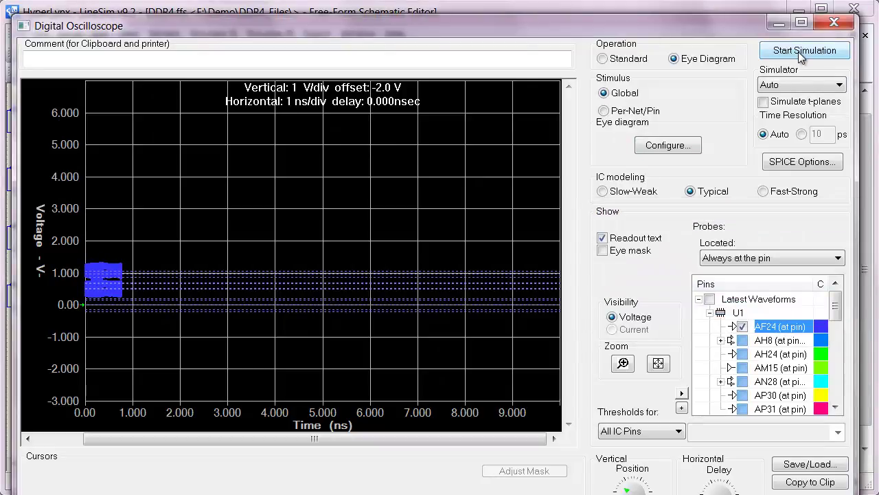
left_click(658, 363)
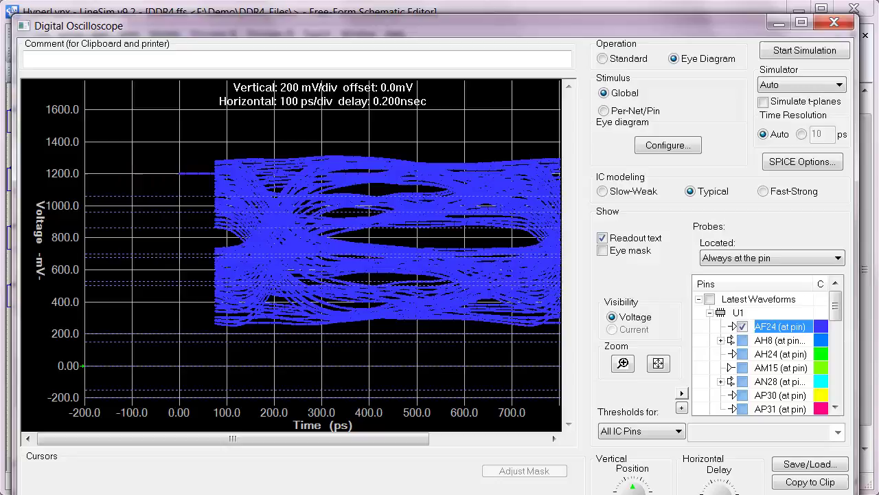
left_click_drag(388, 438, 466, 433)
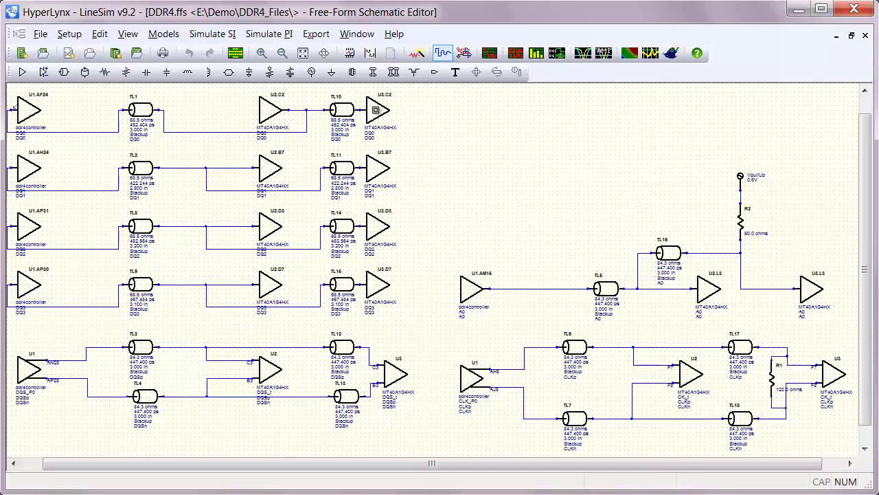
left_click(212, 34)
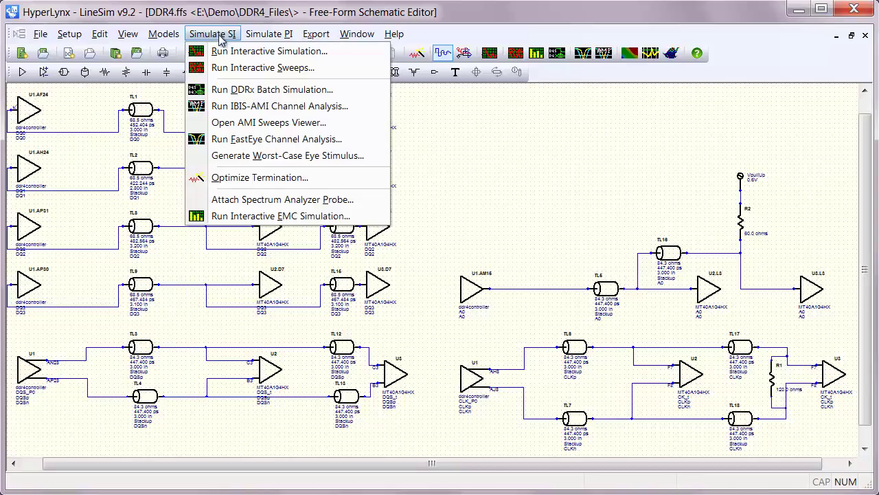
left_click(244, 90)
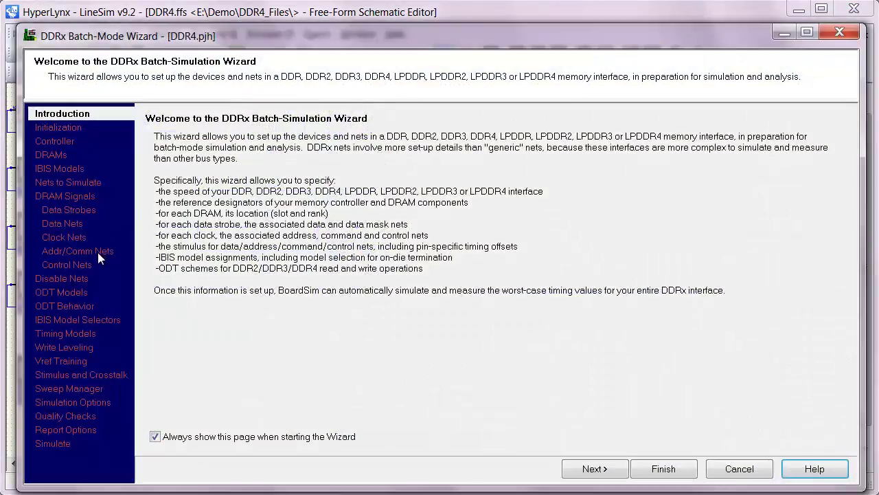
left_click(79, 291)
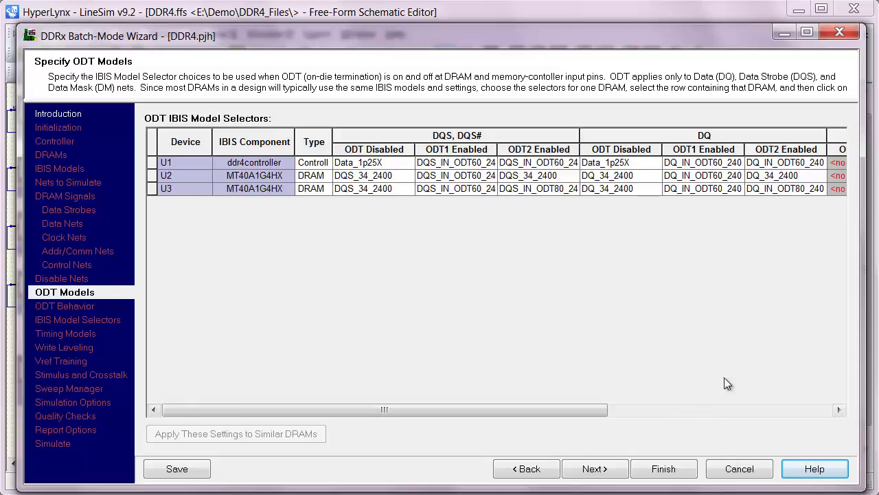
left_click(740, 470)
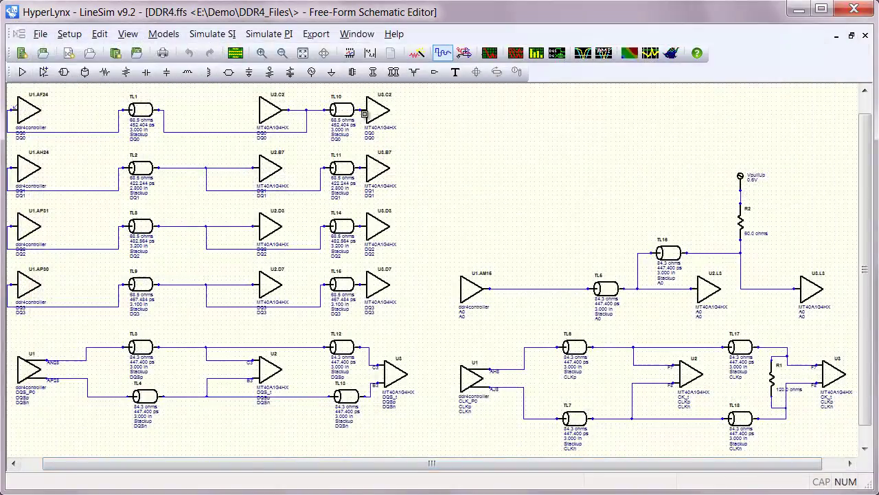
Pick DQ_IN_ODT80_2400 in the Model Selector for U3.C2 and confirm the new IC model
double_click(377, 111)
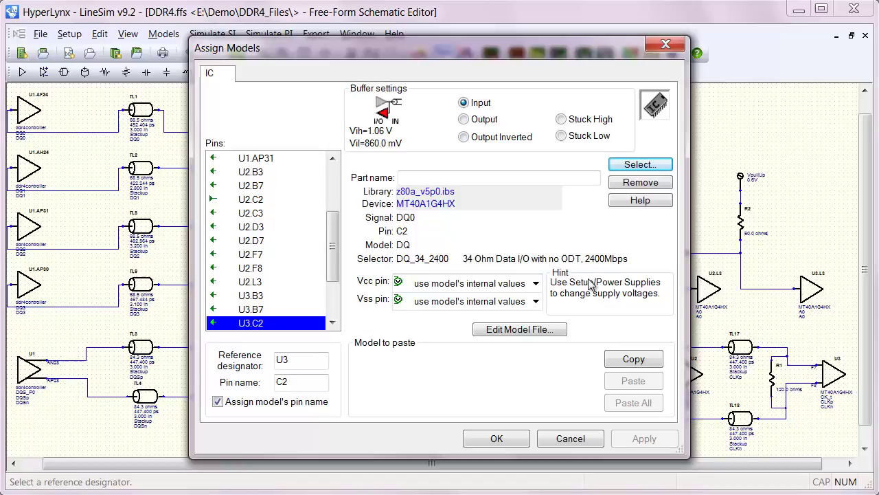
left_click(635, 165)
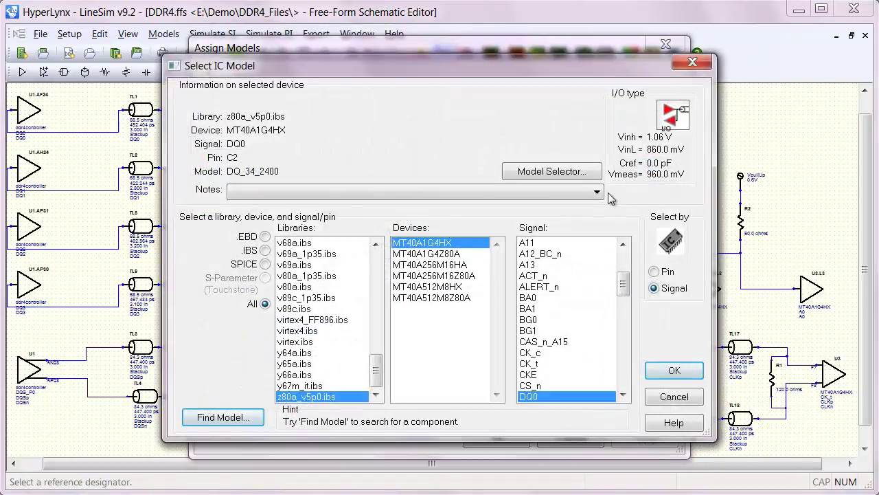
left_click(573, 172)
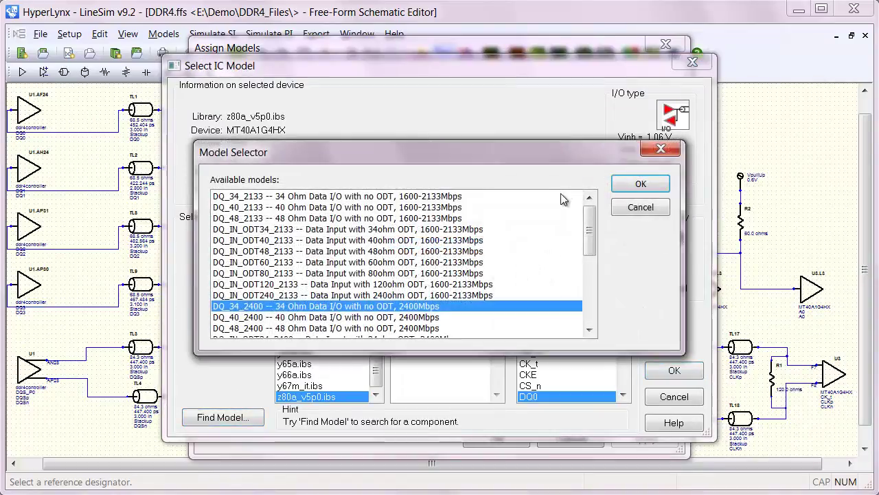
left_click_drag(584, 223, 595, 261)
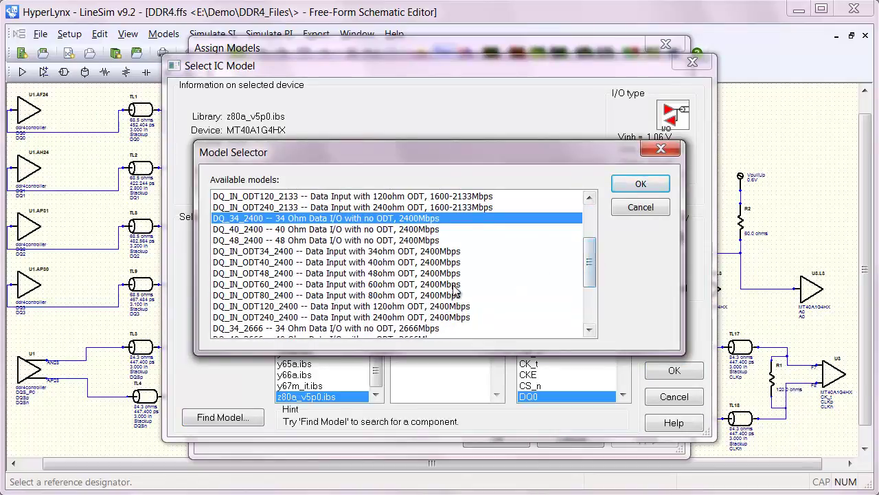
left_click(252, 296)
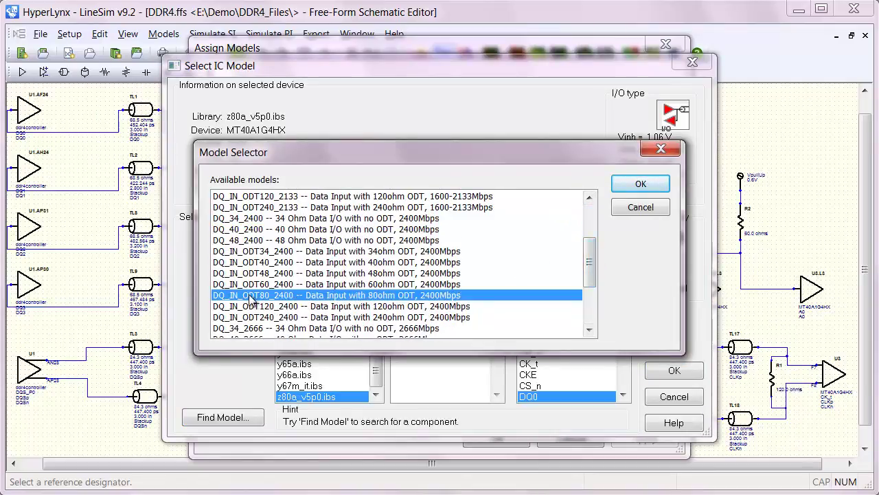
left_click(641, 184)
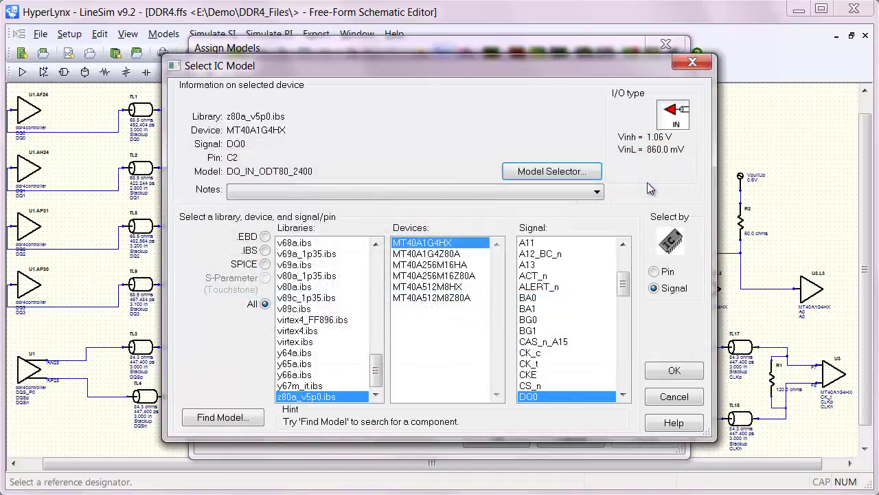
left_click(675, 371)
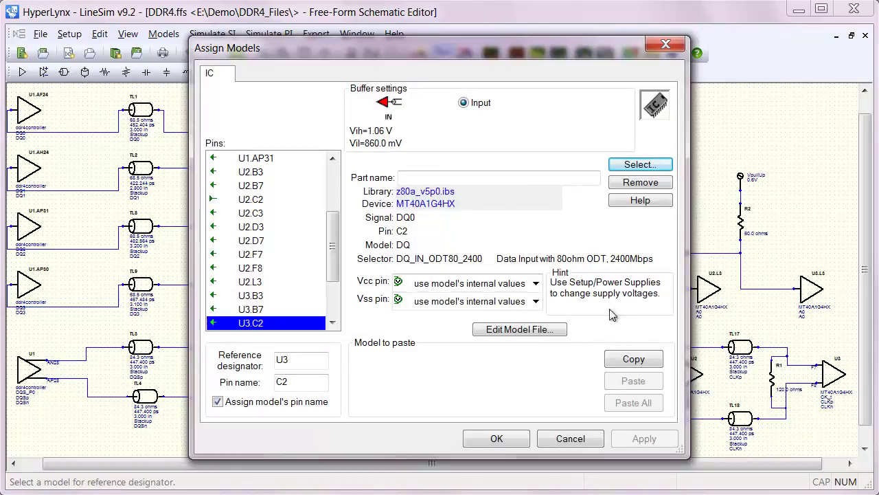
Rerun the AF24 eye simulation with the new ODT model and hide the previous AF24 waveforms
left_click(516, 441)
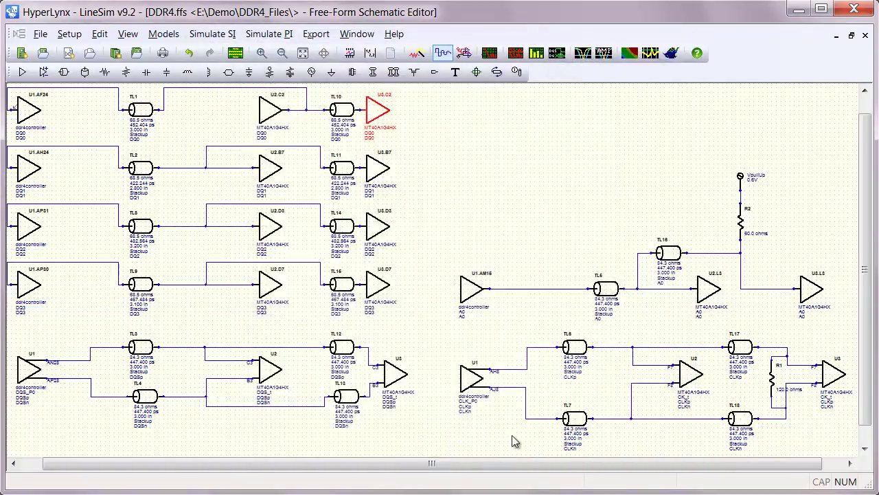
left_click(489, 54)
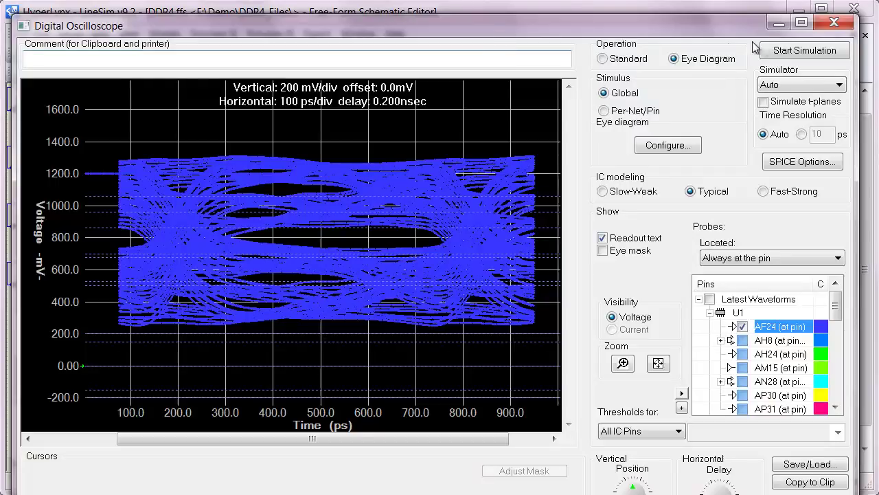
left_click(796, 51)
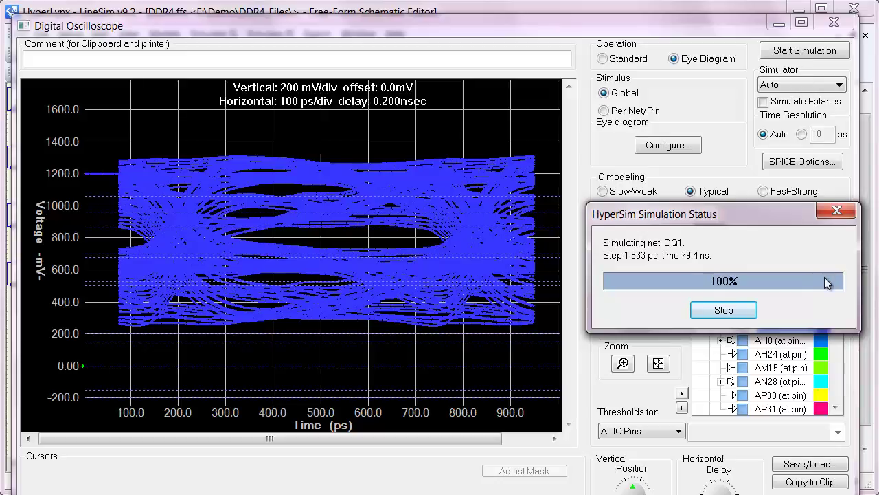
mouse_move(836, 308)
left_mouse_down()
mouse_move(835, 385)
mouse_move(845, 299)
left_mouse_up()
left_click(744, 381)
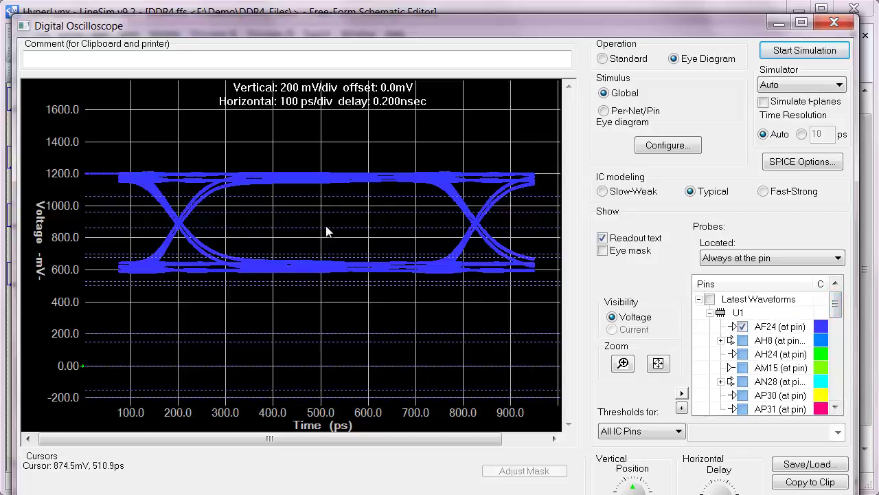
In the DDRx batch setup, set the inactive slot to ODT2 Enabled for both read cases
left_click(836, 24)
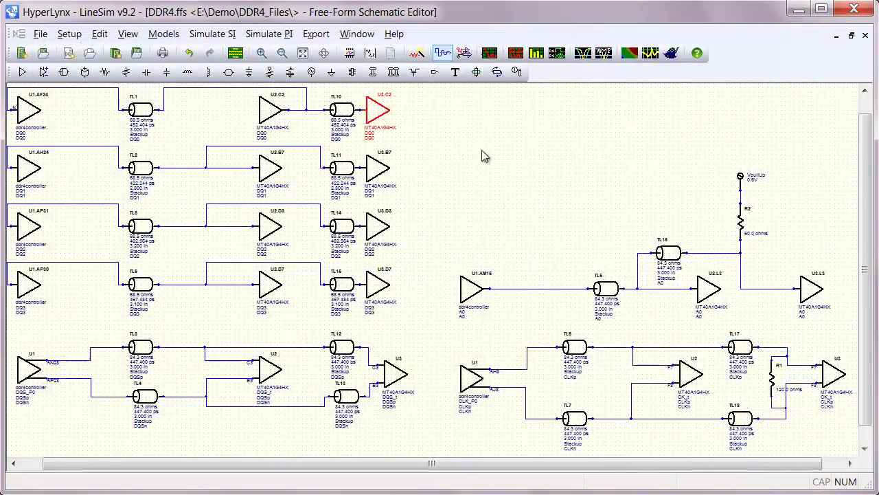
left_click(218, 36)
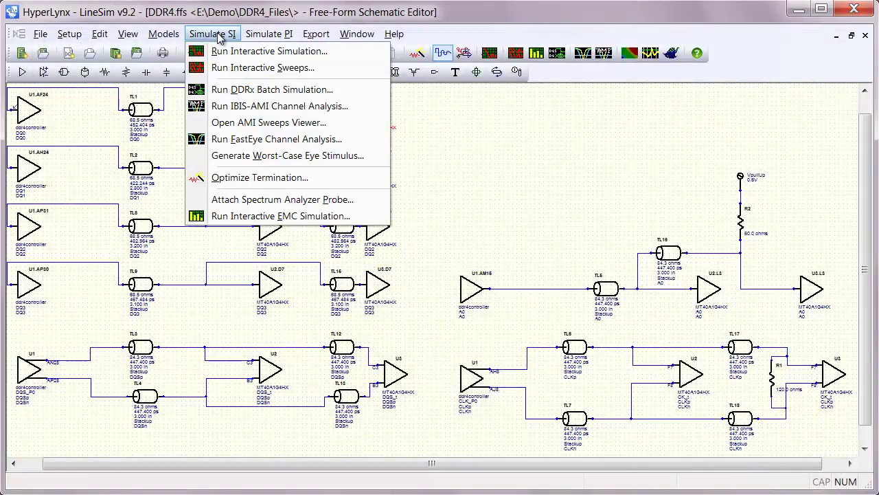
left_click(245, 89)
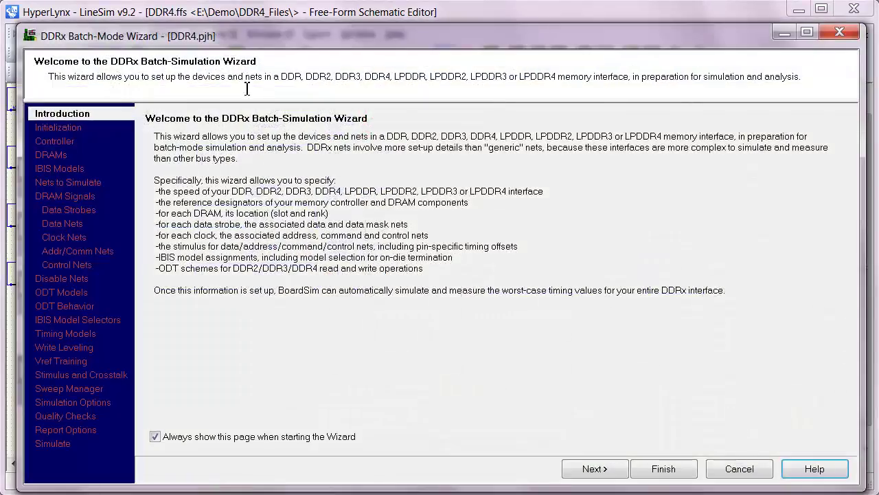
left_click(65, 305)
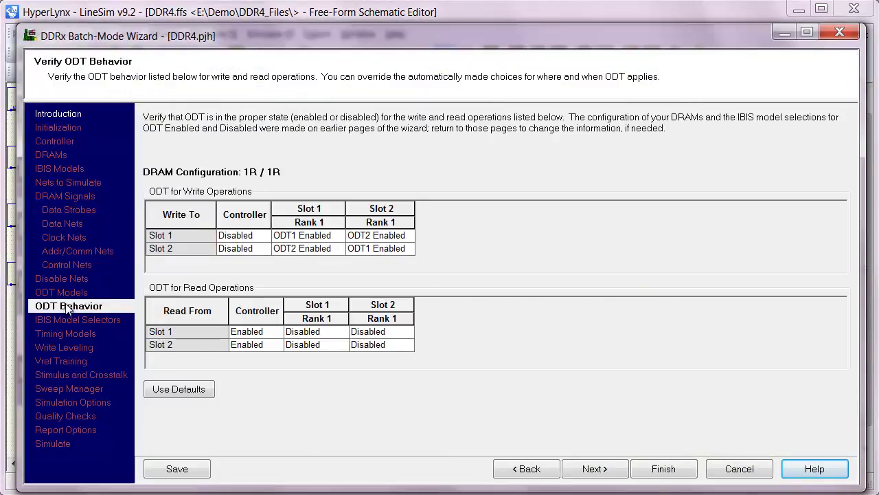
left_click(407, 333)
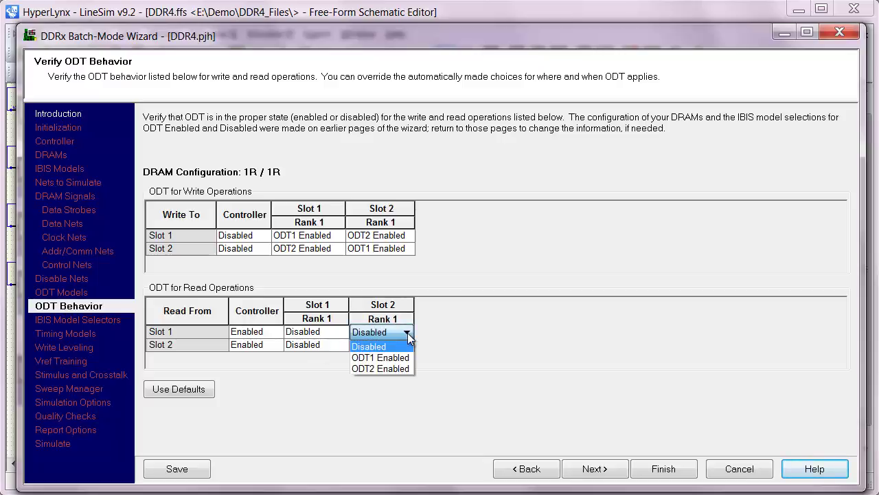
left_click(401, 370)
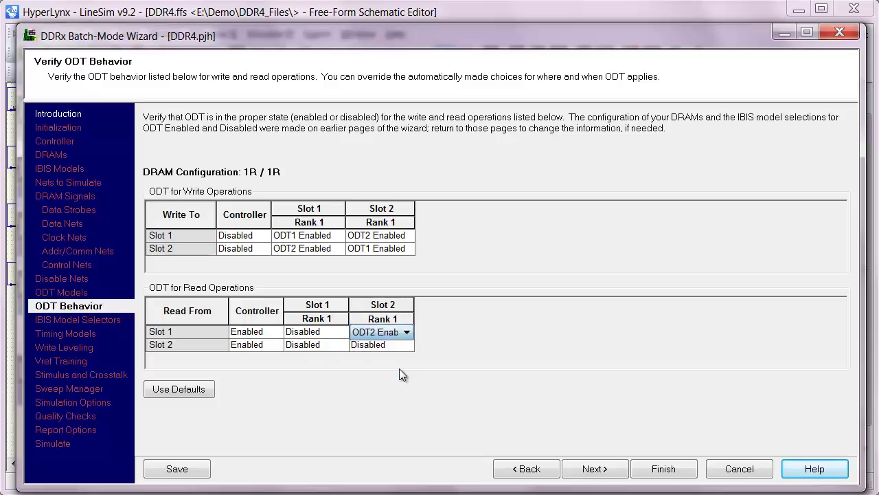
left_click(332, 343)
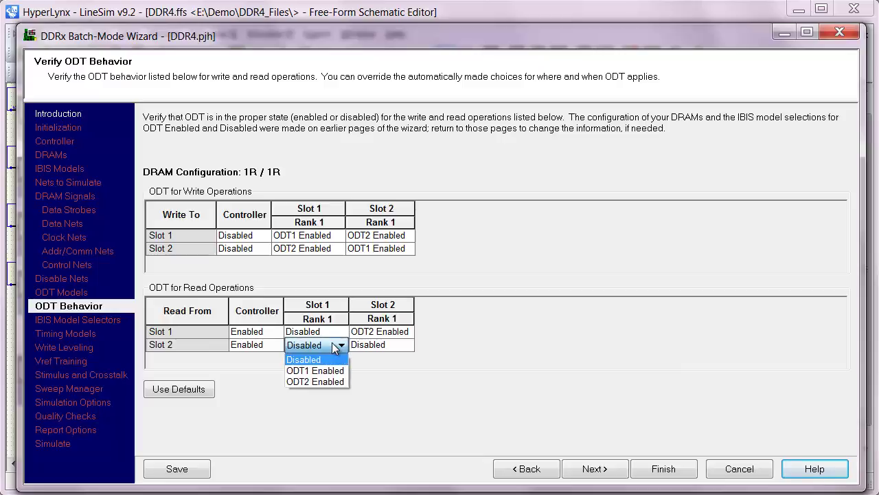
left_click(326, 381)
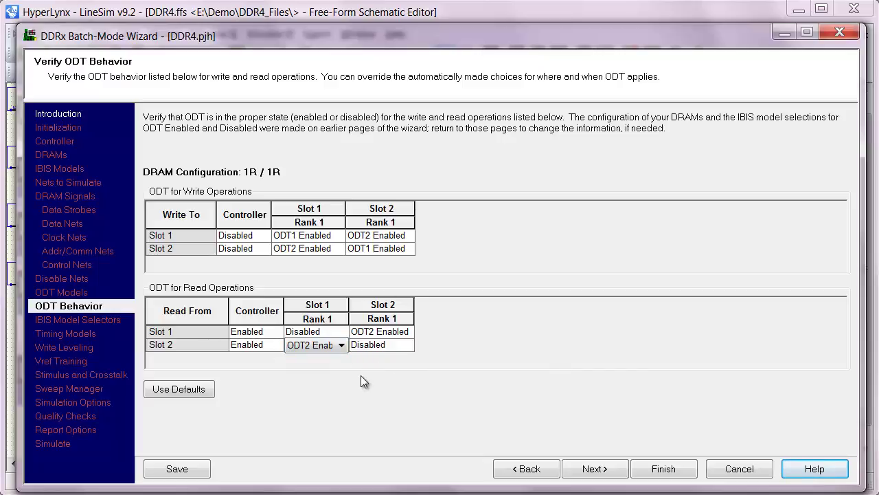
Finish the wizard and run the DDR4 batch simulation to completion
left_click(670, 470)
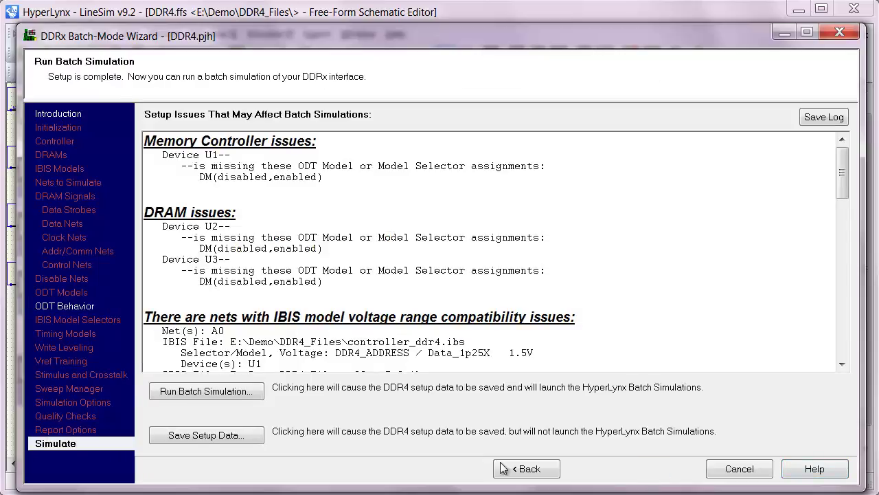
left_click(234, 392)
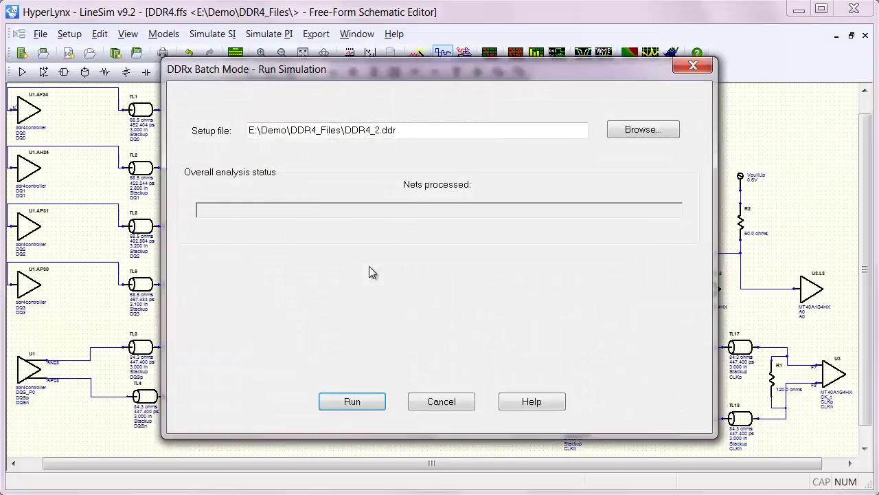
left_click(368, 401)
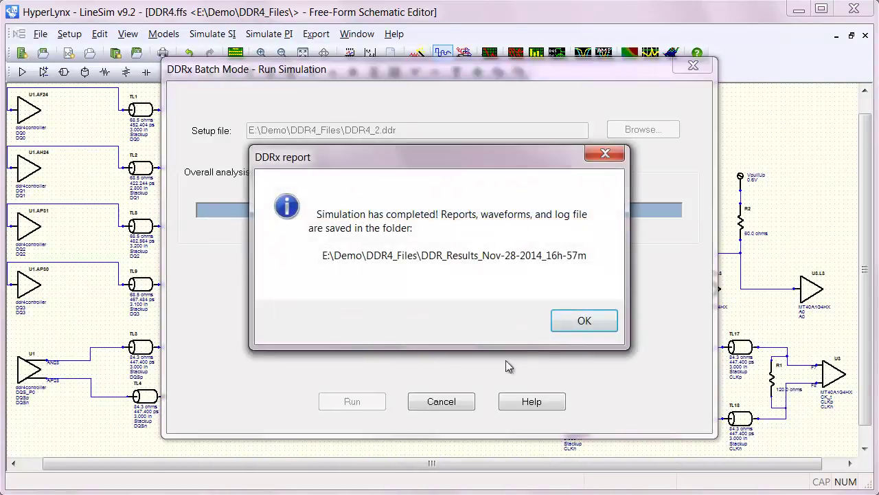
left_click(585, 320)
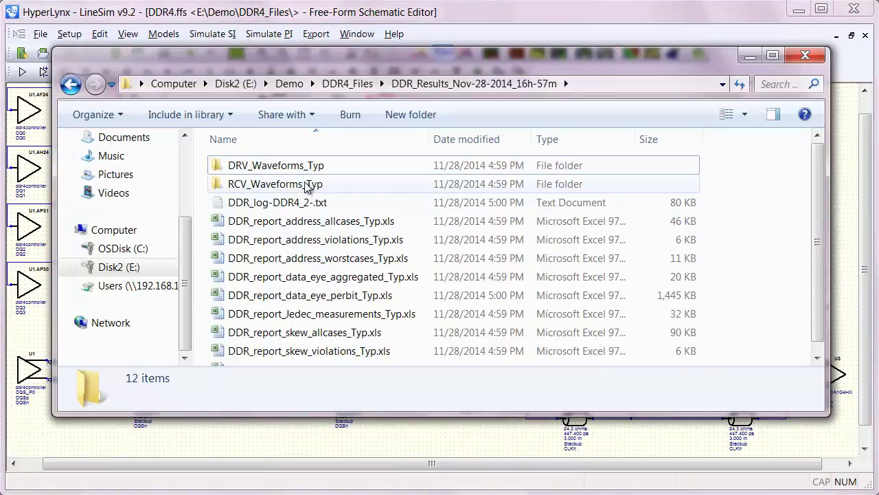
Open ResAMI_data_aggregated.sds inside RCV_Waveforms_Typ in the Sweeps Viewer
double_click(307, 184)
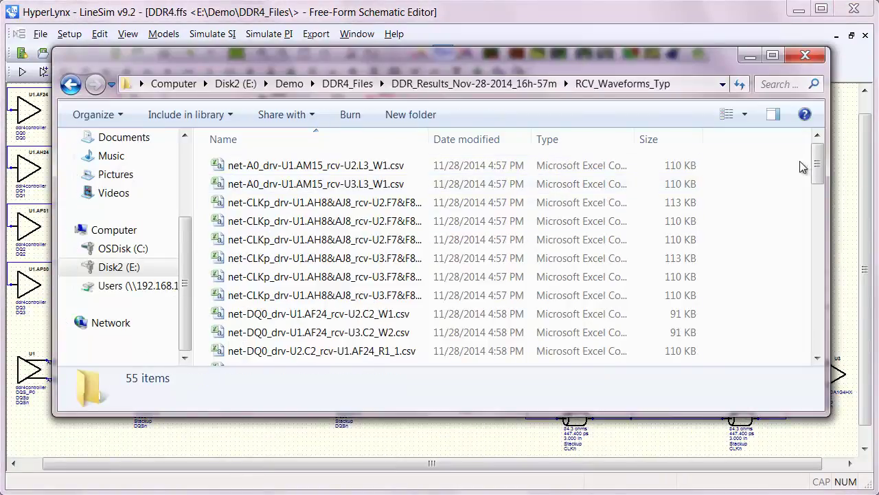
scroll(797, 168, "down", 11)
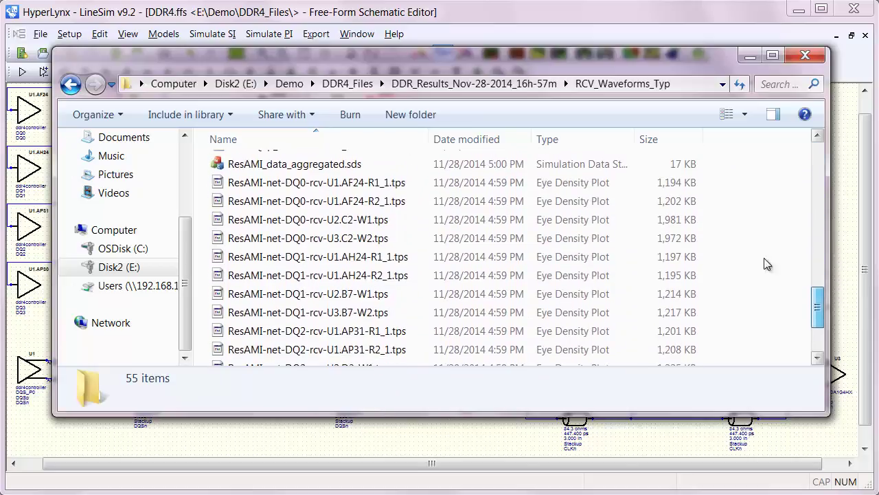
double_click(293, 166)
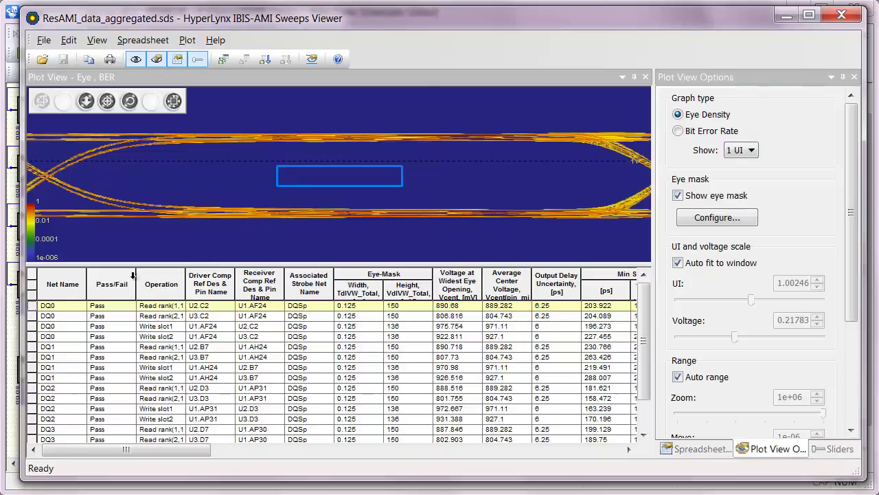
Review the DQ0 read/write, DQ1, DQ2 and DQ3 read eyes, then close the Sweeps Viewer
left_click(33, 315)
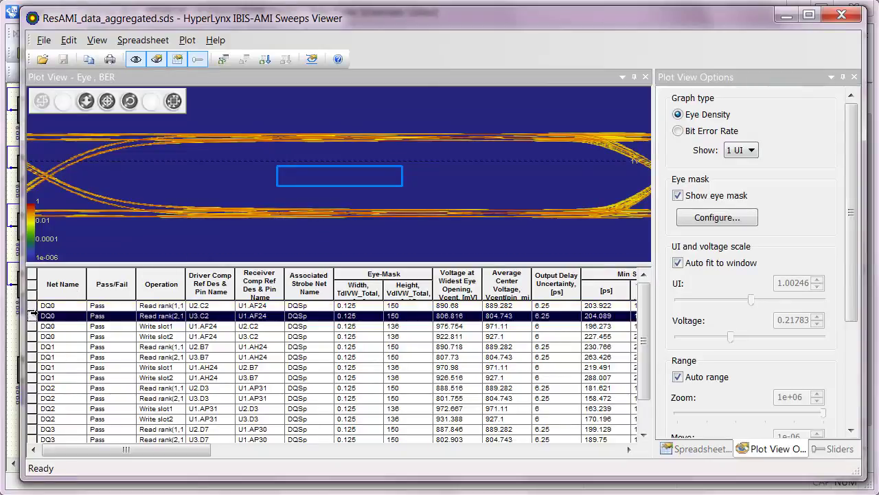
left_click(33, 326)
left_click(32, 336)
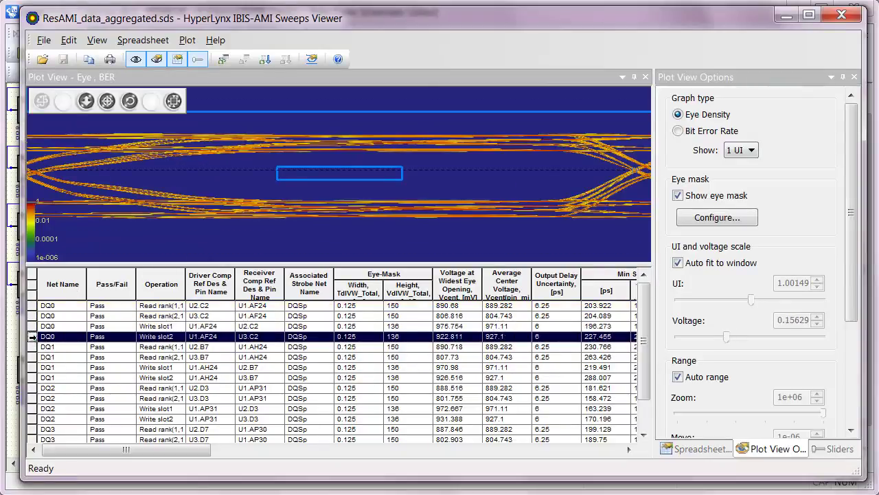
left_click(32, 347)
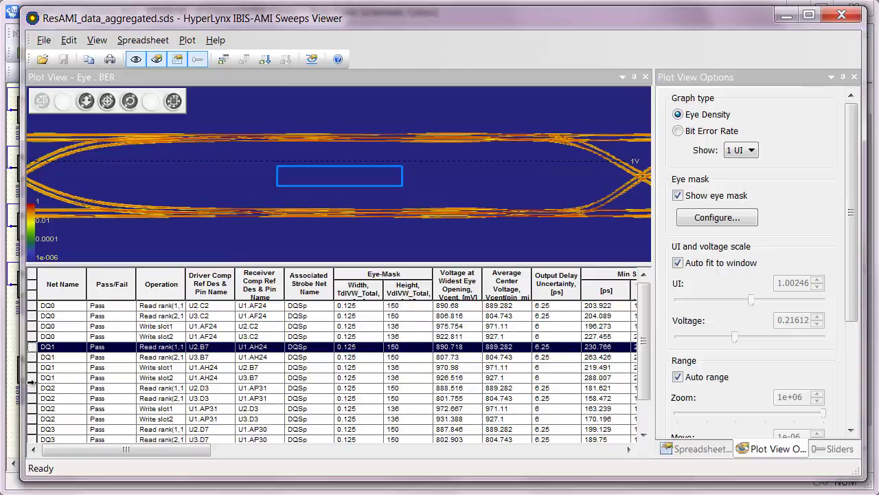
left_click(32, 389)
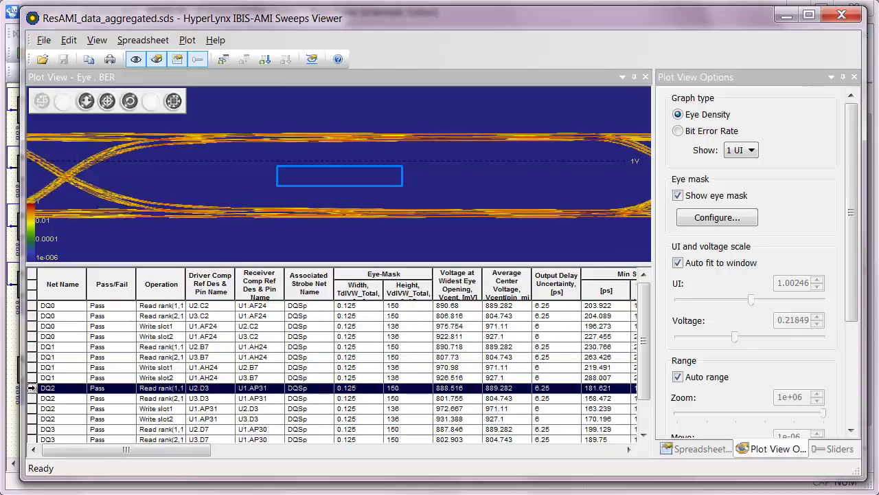
left_click(32, 429)
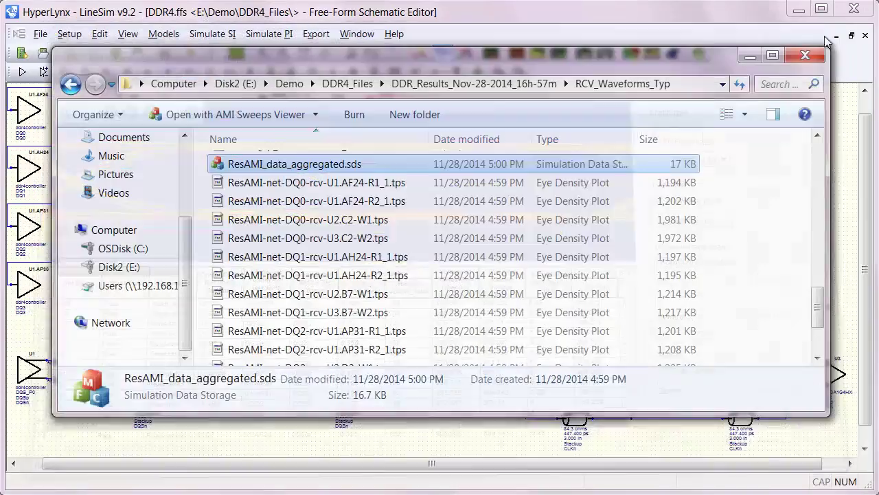
left_click(841, 13)
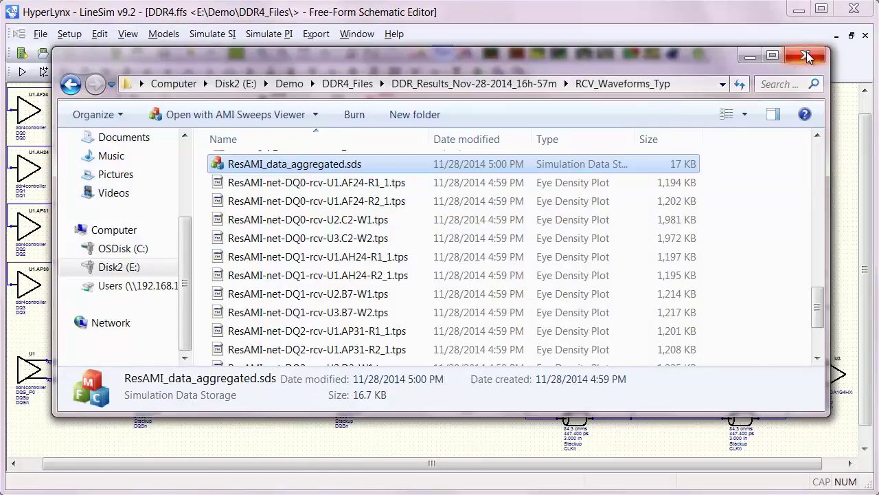